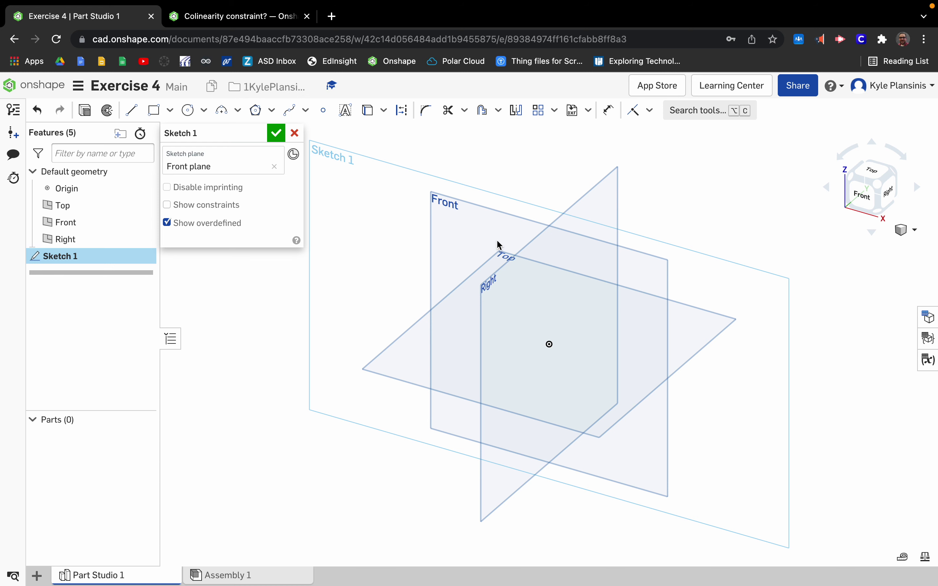
# Hide the Right, Front and Top default planes to clear the sketch area.
pyautogui.press('n')
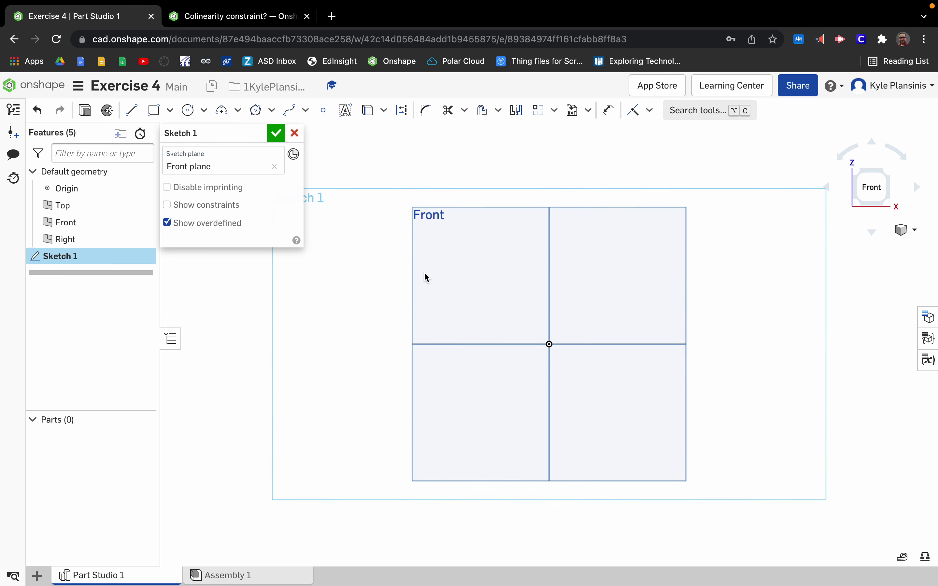
pyautogui.click(142, 241)
pyautogui.click(143, 222)
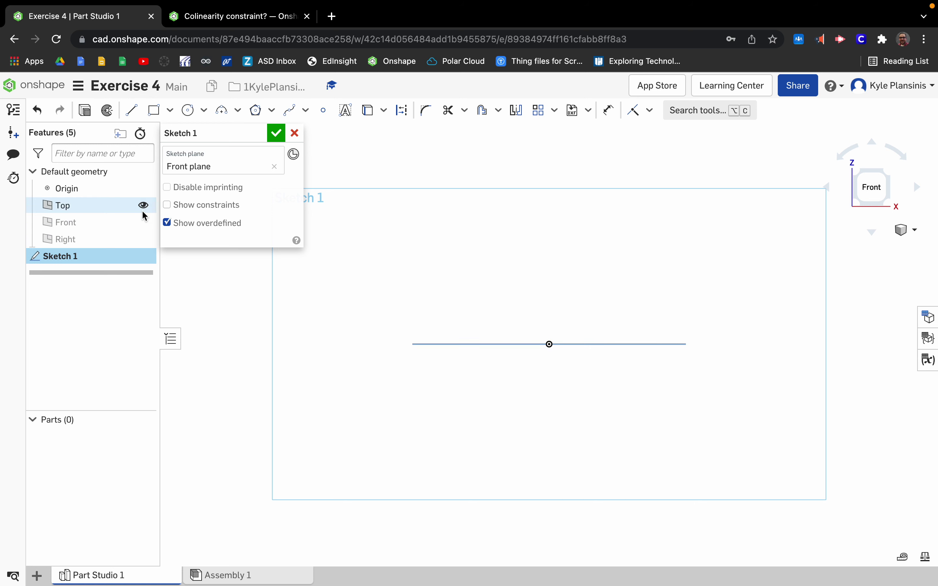
pyautogui.click(143, 205)
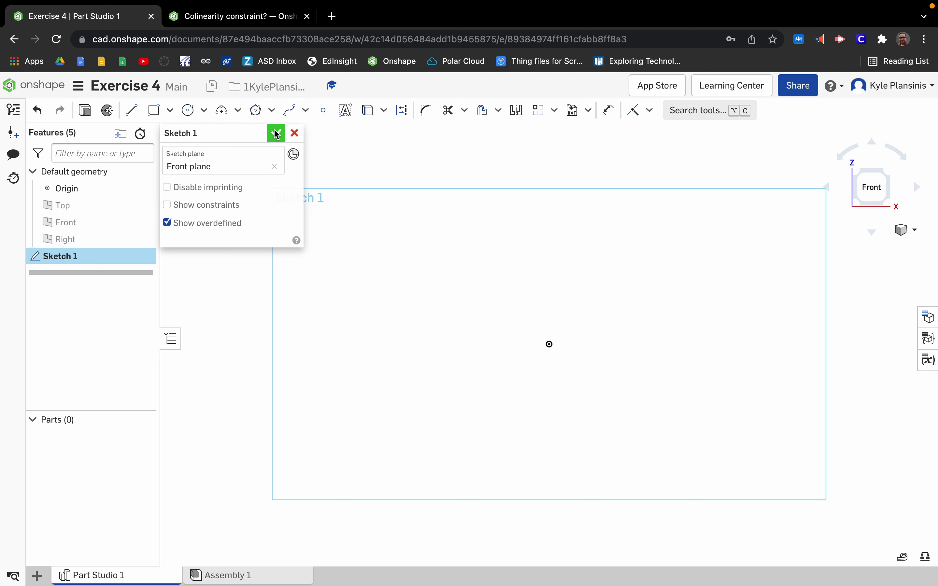
# Sketch four connected lines: a slightly slanted base about 4.24 in, 0.9 in up, about 1.84 in horizontally inward and 0.7 in up.
pyautogui.click(132, 110)
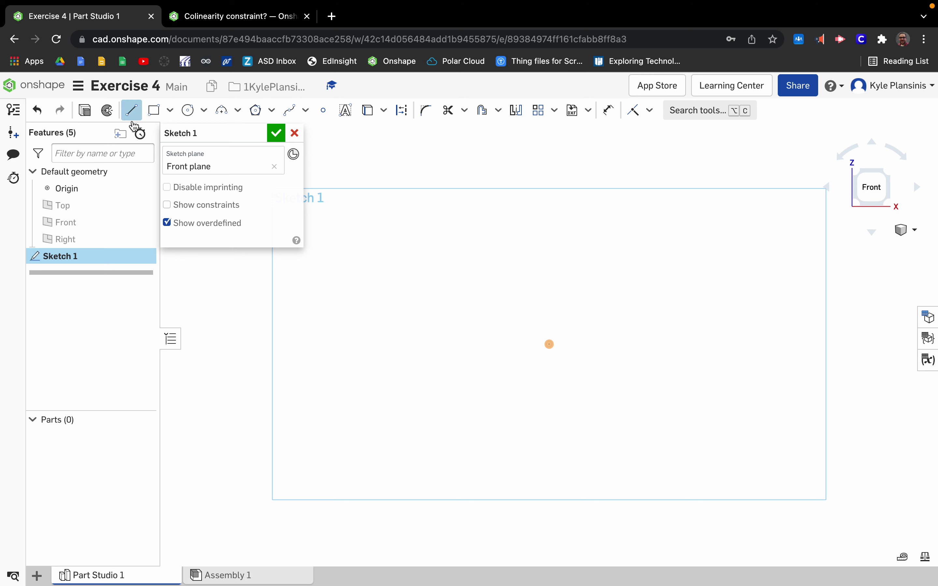
pyautogui.click(497, 437)
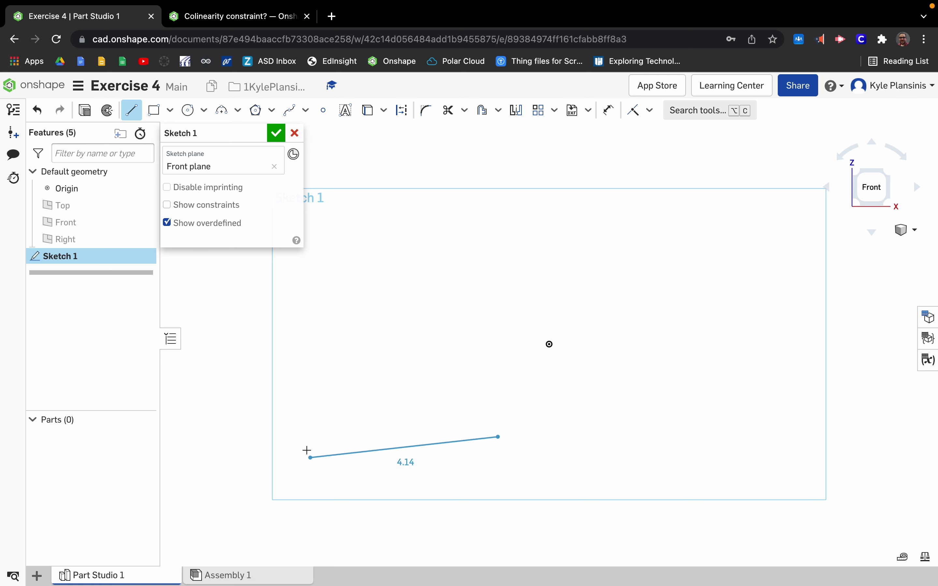
pyautogui.click(305, 448)
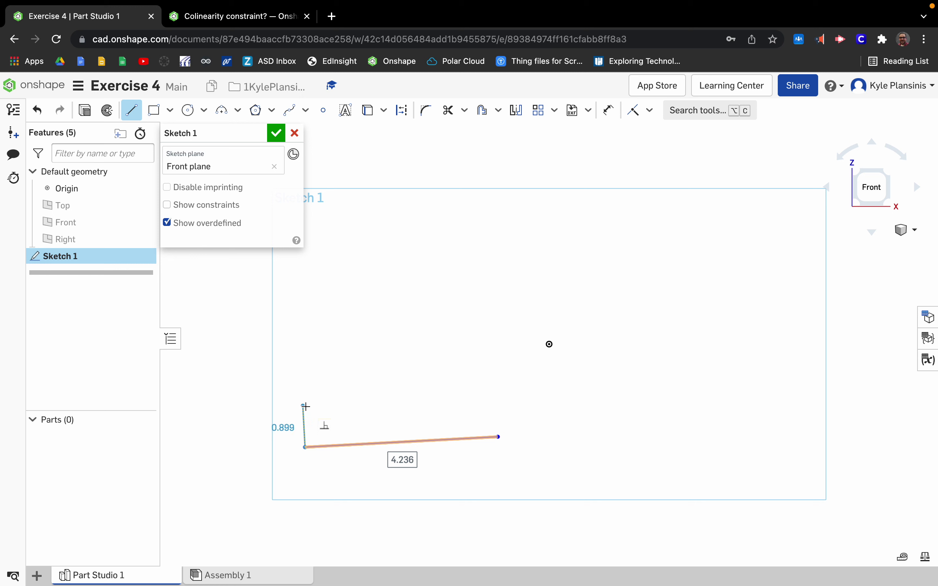
pyautogui.click(305, 406)
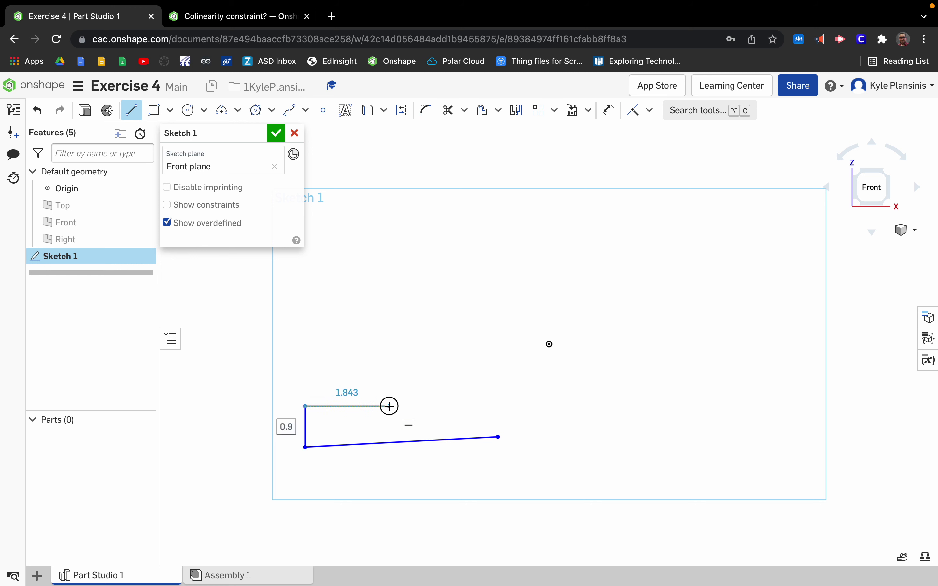
pyautogui.click(389, 406)
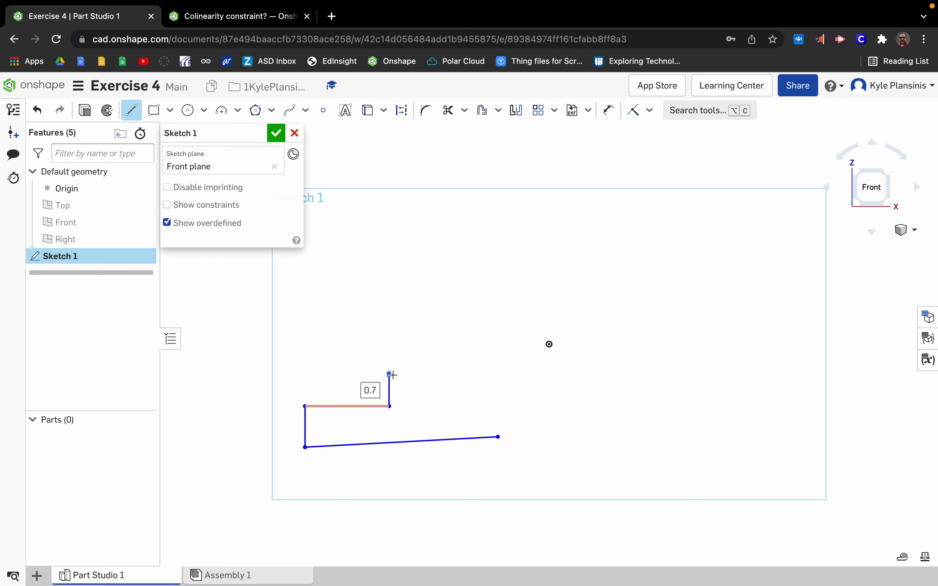
pyautogui.click(389, 374)
pyautogui.press('Escape')
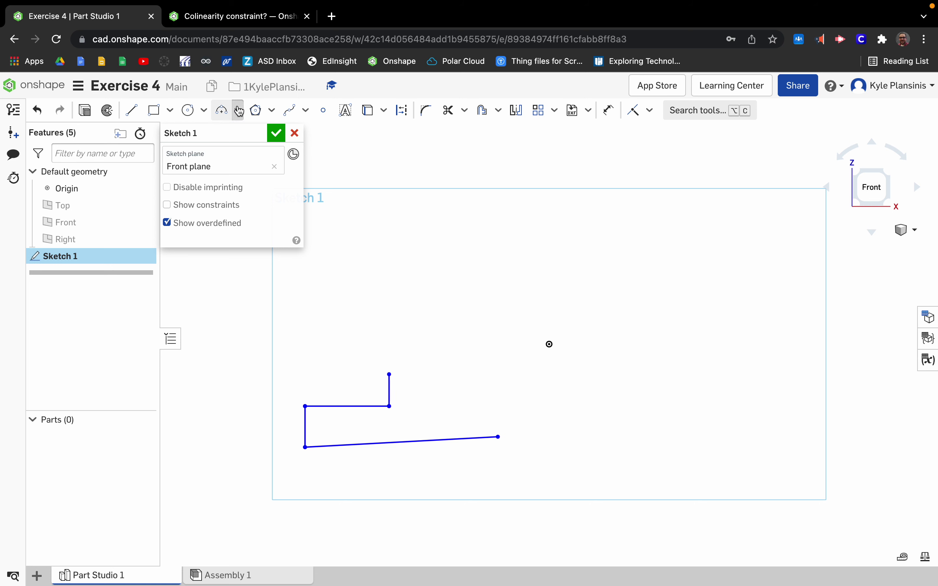
# Draw a three-point arc of about 1.545 in radius from the upper end of the short vertical line, tangent to it and bulging upward.
pyautogui.click(238, 113)
pyautogui.click(248, 133)
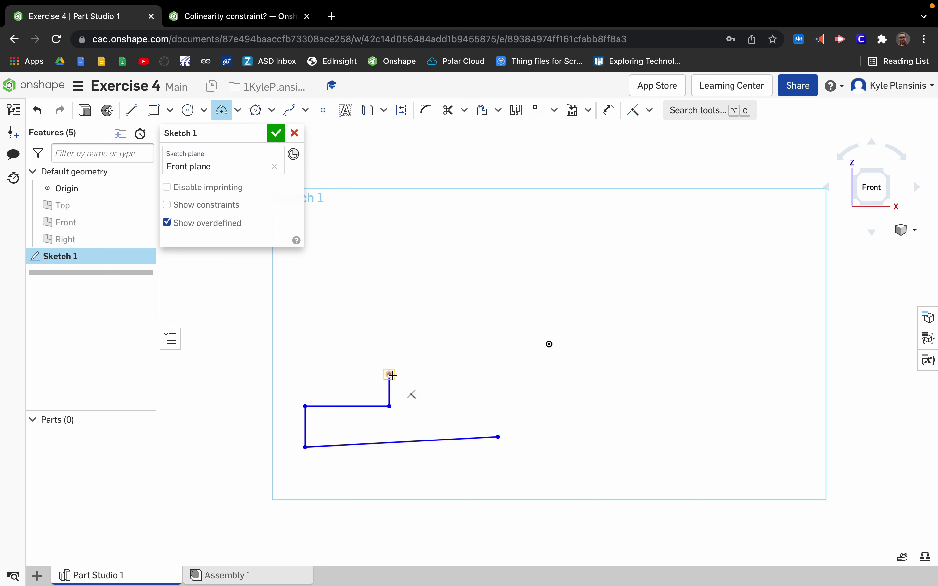
pyautogui.click(389, 374)
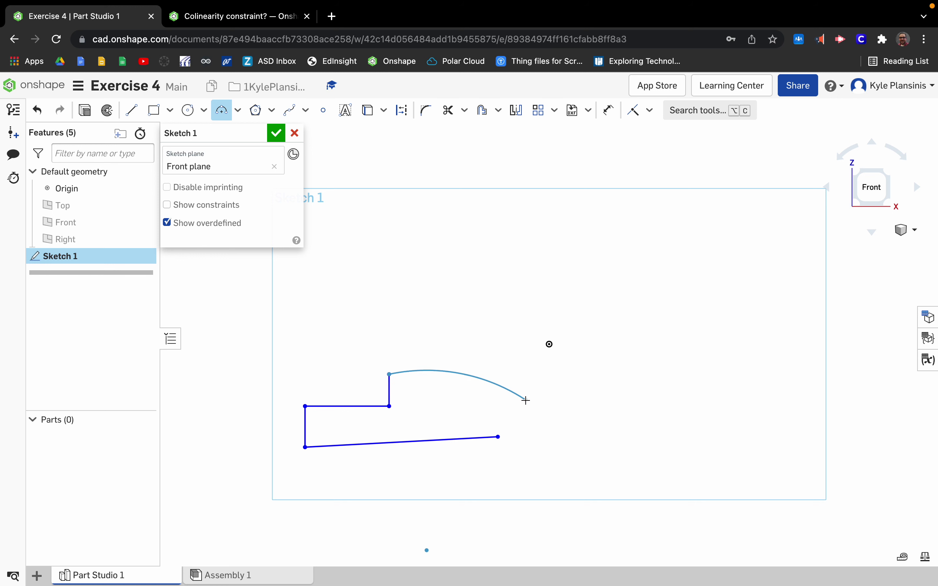
pyautogui.click(524, 397)
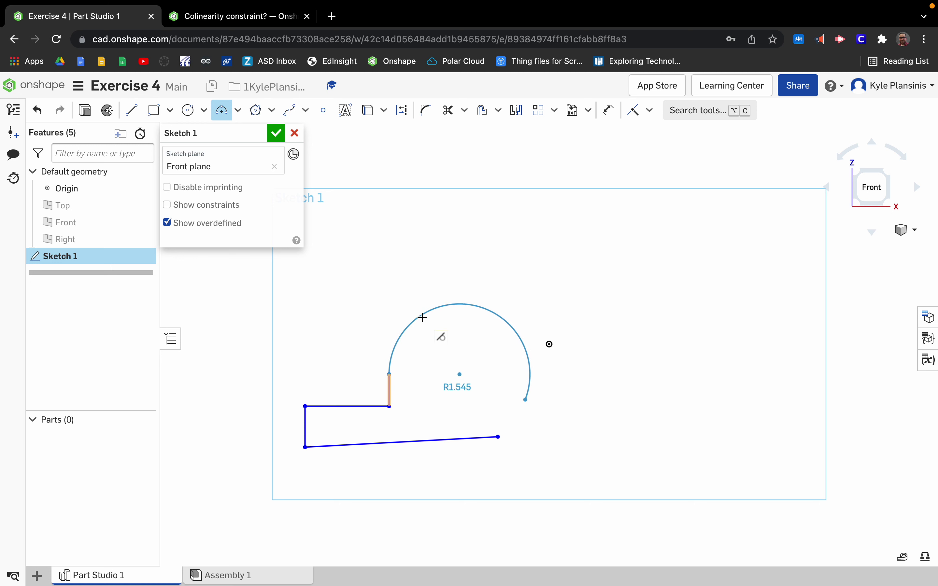
pyautogui.click(422, 317)
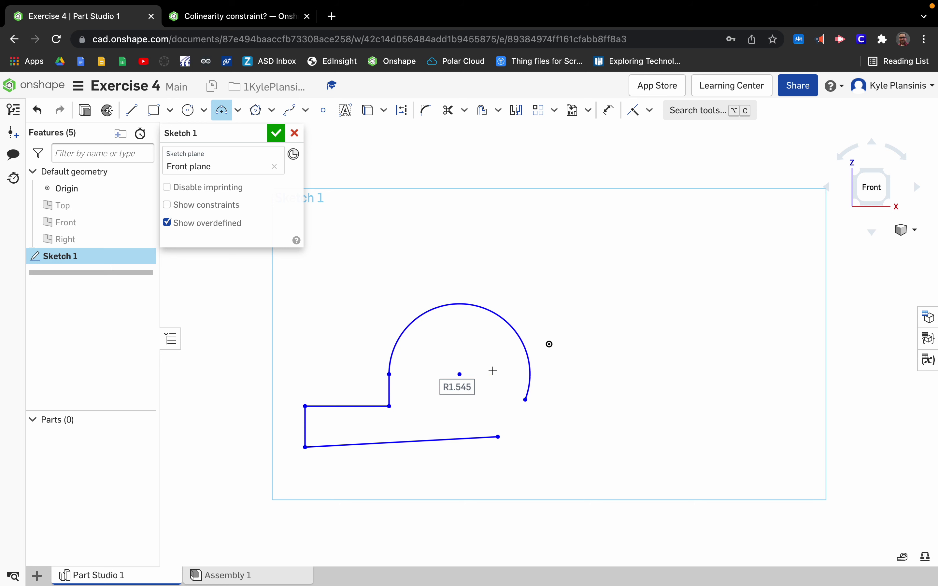
pyautogui.press('Escape')
# Close the profile with a line about 1 in long from the arc's free end to the base line's open end.
pyautogui.press('l')
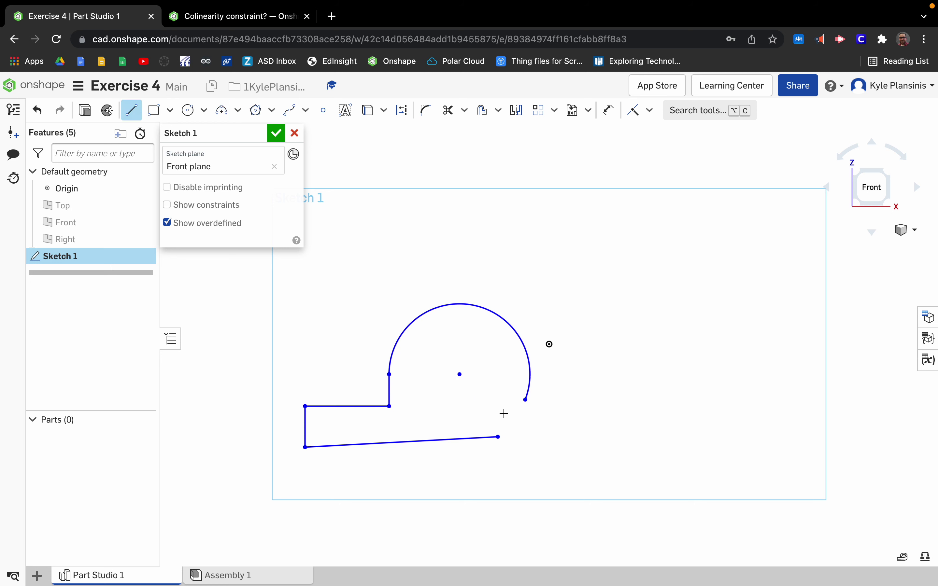
pyautogui.click(525, 399)
pyautogui.click(497, 437)
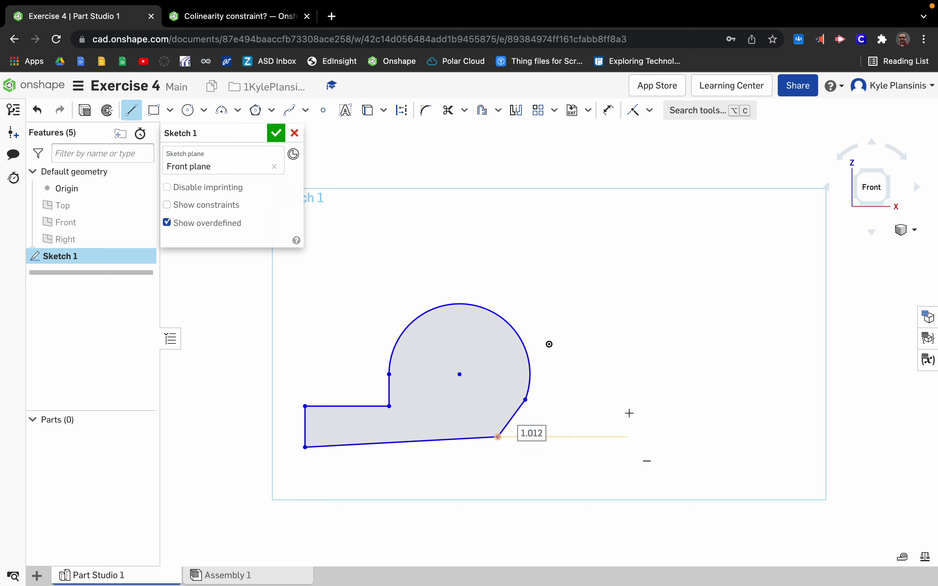
pyautogui.press('Escape')
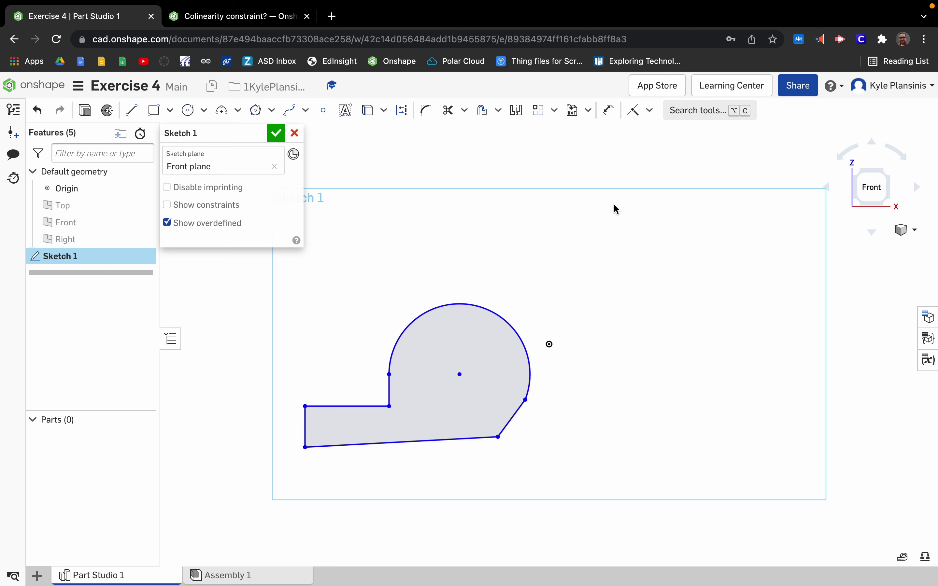
# Constrain the slanted base line to be horizontal and the slanted closing line beside the arc to be vertical.
pyautogui.click(649, 112)
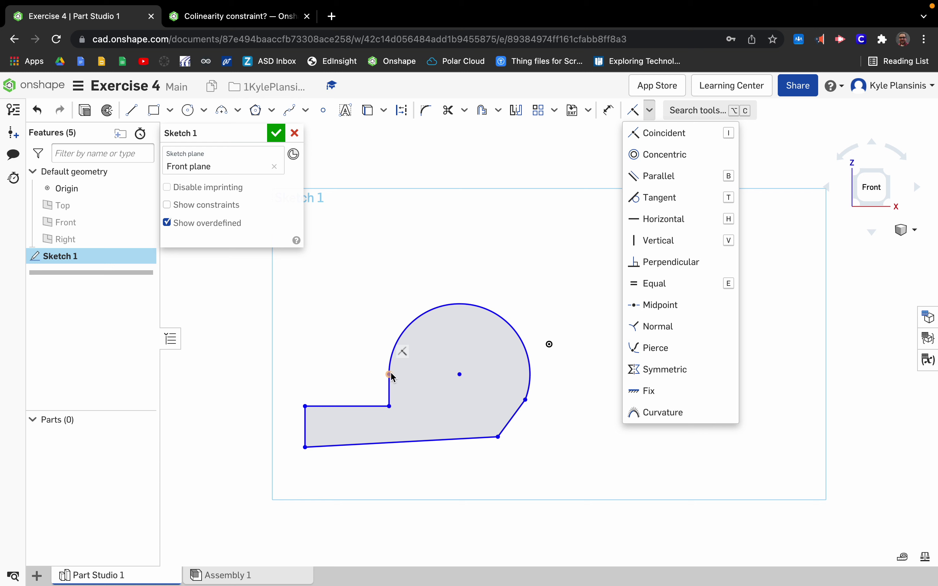
pyautogui.click(657, 228)
pyautogui.click(465, 440)
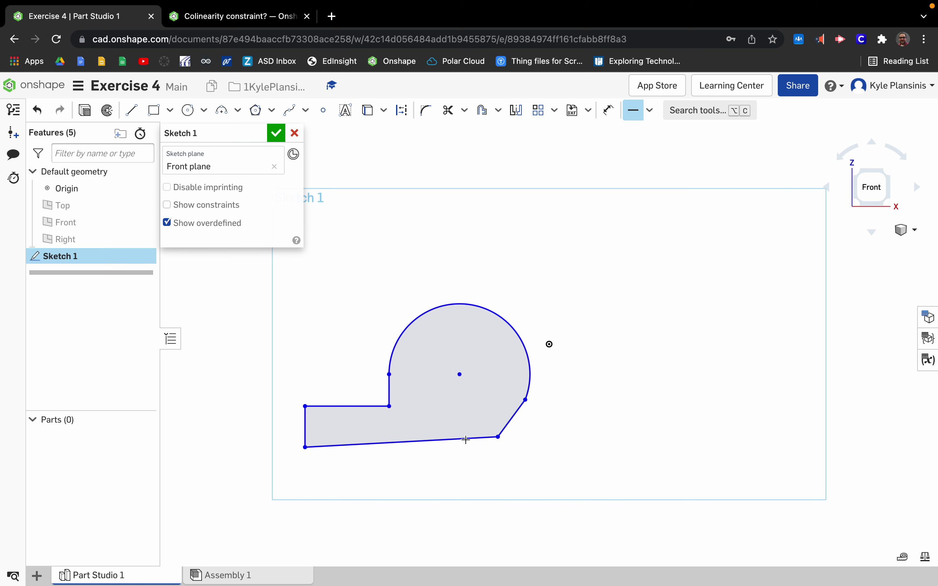
pyautogui.click(656, 112)
pyautogui.click(654, 241)
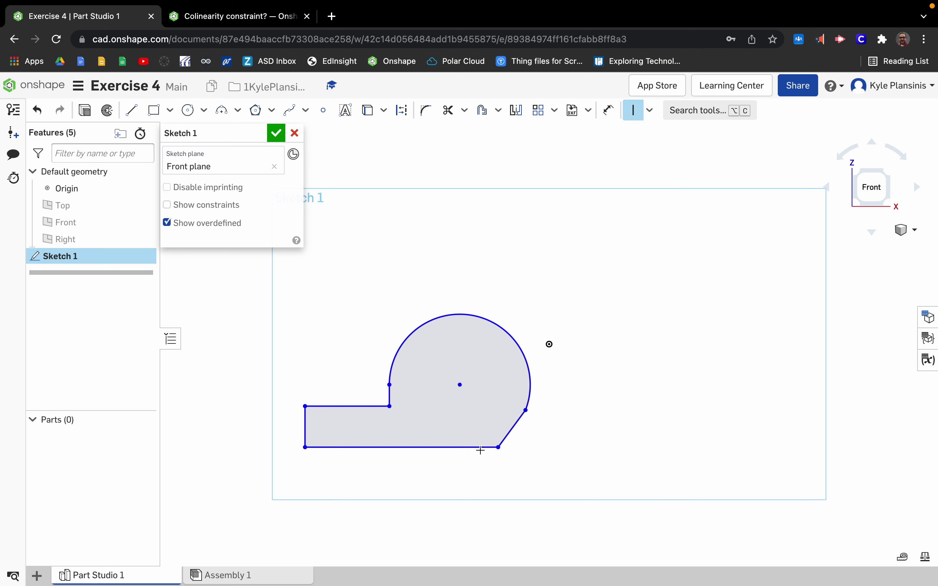
pyautogui.click(511, 437)
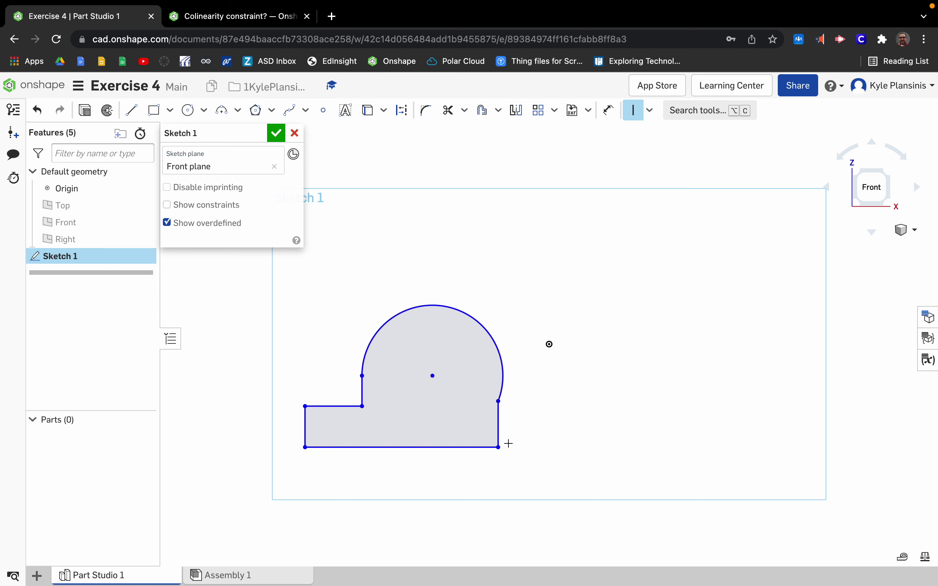
# Make the arc tangent to the vertical closing line.
pyautogui.click(650, 112)
pyautogui.click(659, 202)
pyautogui.click(495, 354)
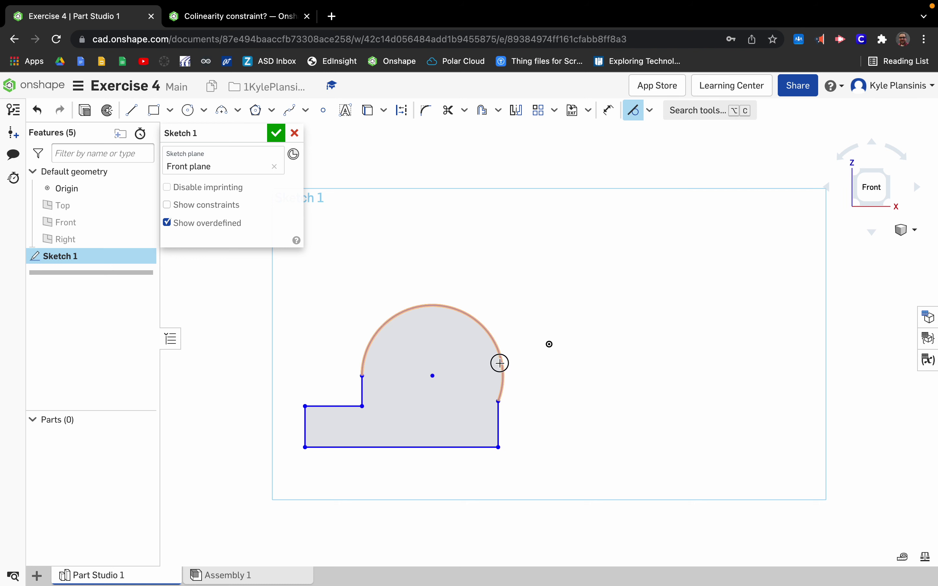
pyautogui.click(497, 419)
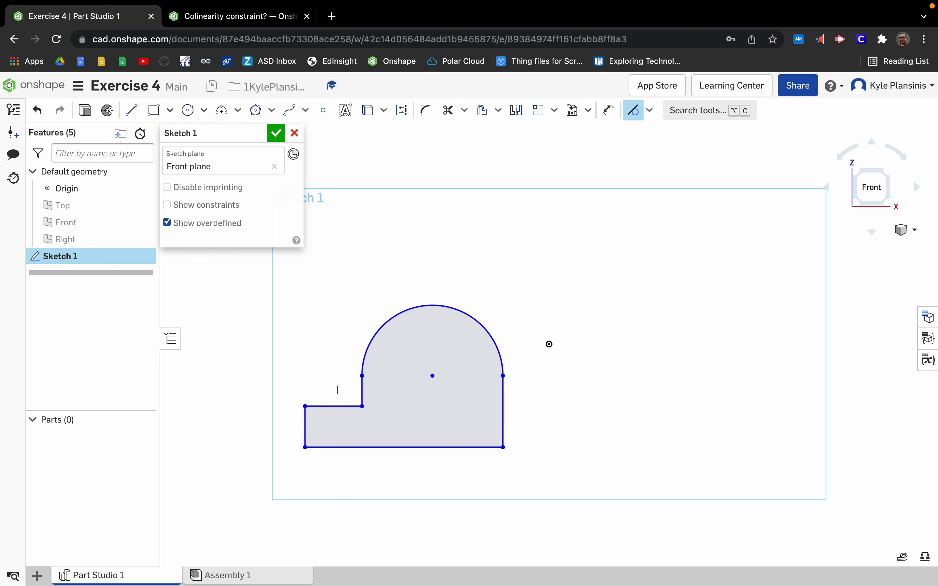
# Constrain the arc's center point coincident with the origin.
pyautogui.scroll(2, 345, 396)
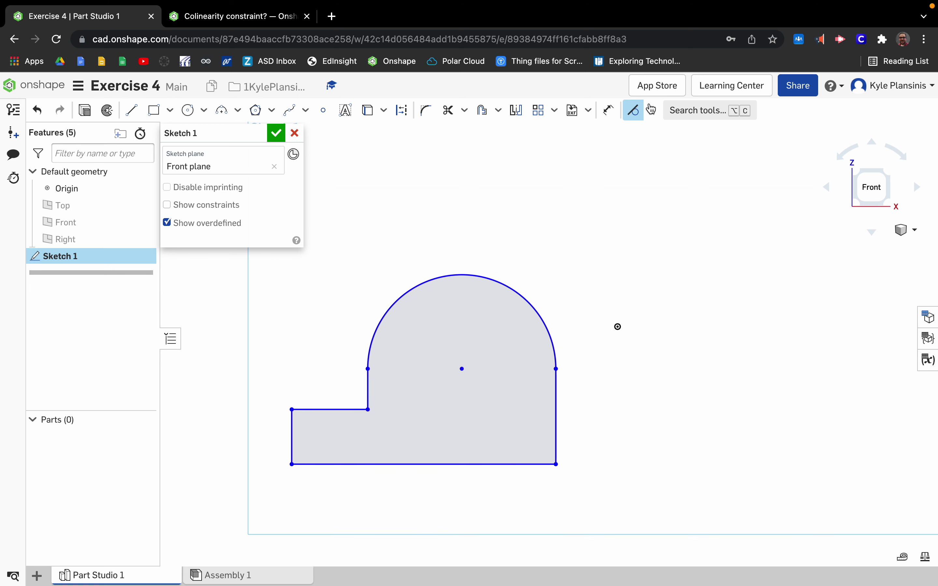
pyautogui.click(645, 112)
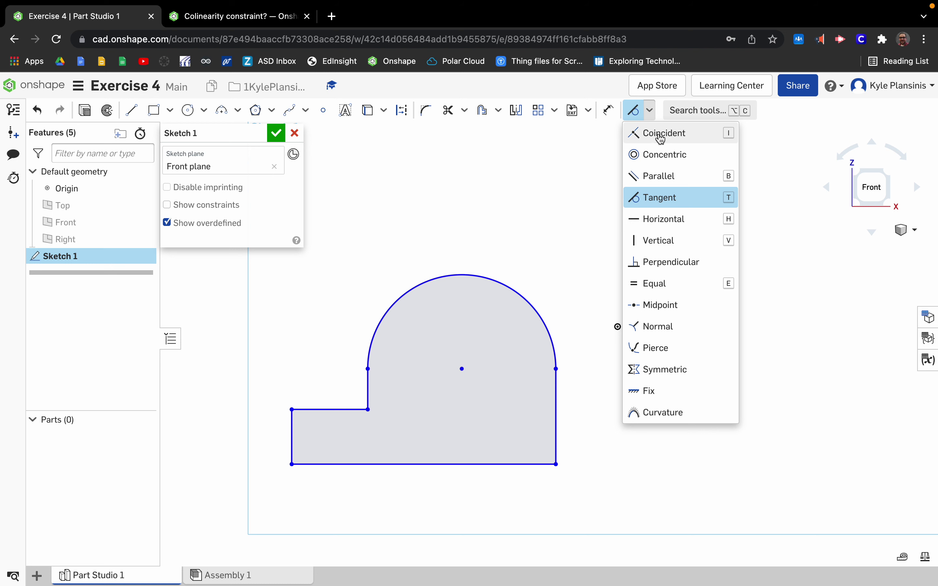
pyautogui.click(658, 133)
pyautogui.click(461, 369)
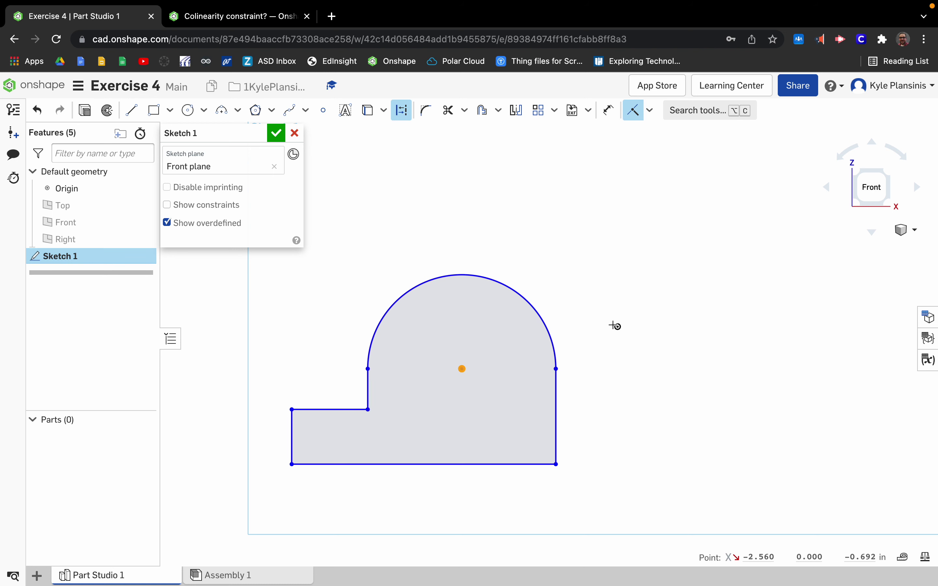
pyautogui.click(617, 326)
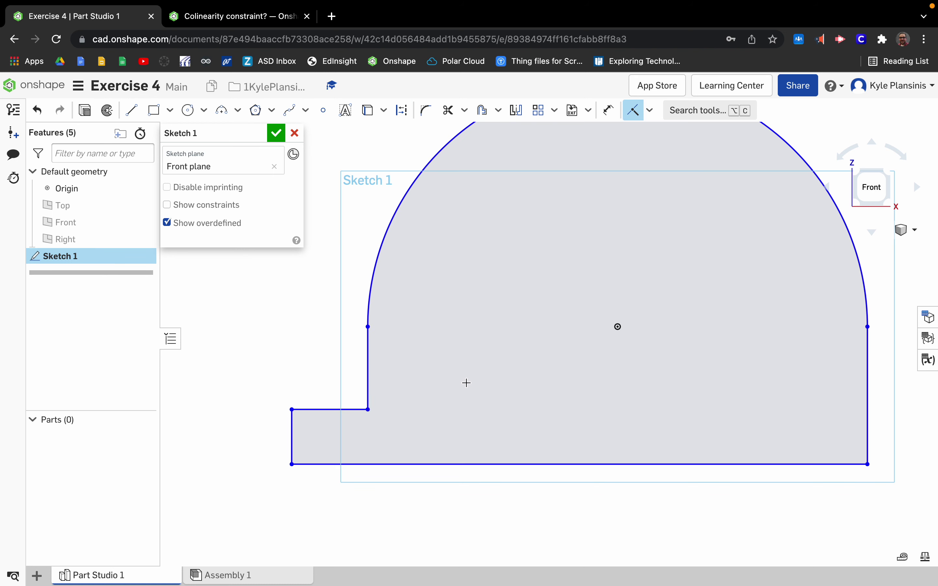
# Dimension the arc's radius as 1 in.
pyautogui.scroll(-3, 660, 296)
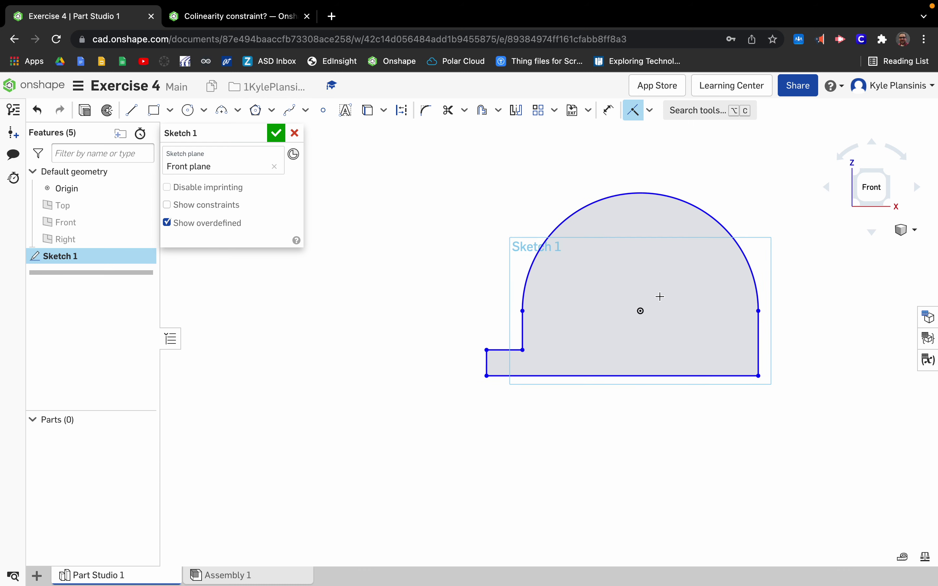
pyautogui.press('d')
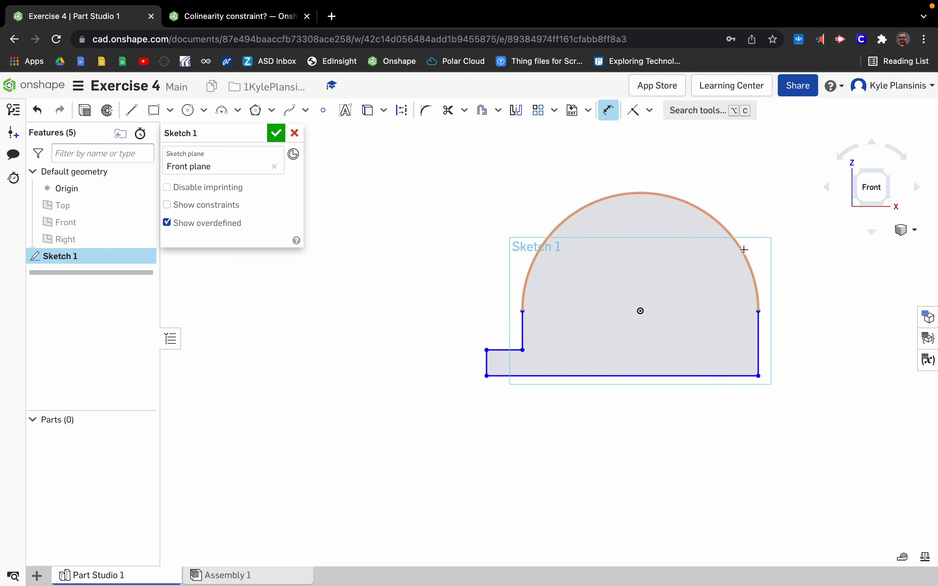
pyautogui.click(759, 248)
pyautogui.click(780, 202)
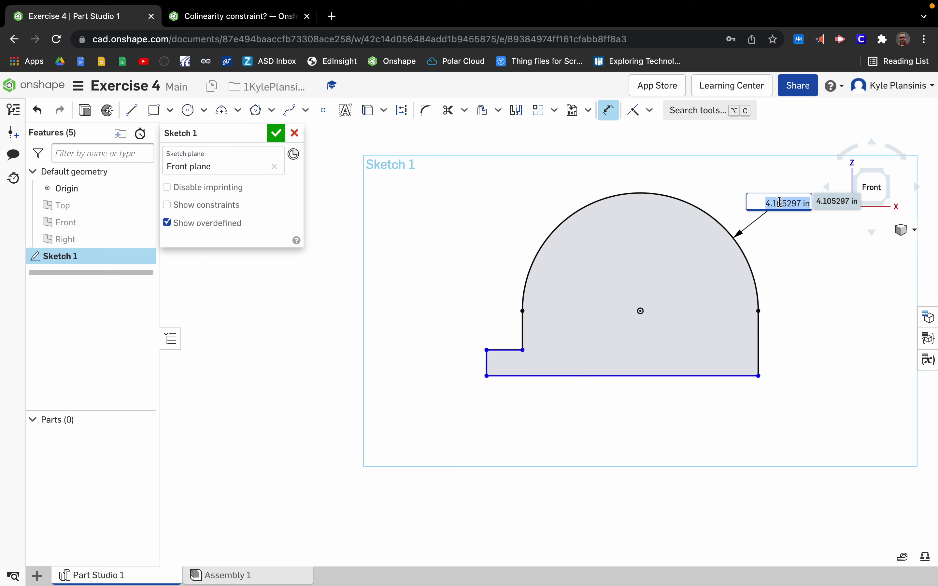
pyautogui.write('1')
pyautogui.press('Return')
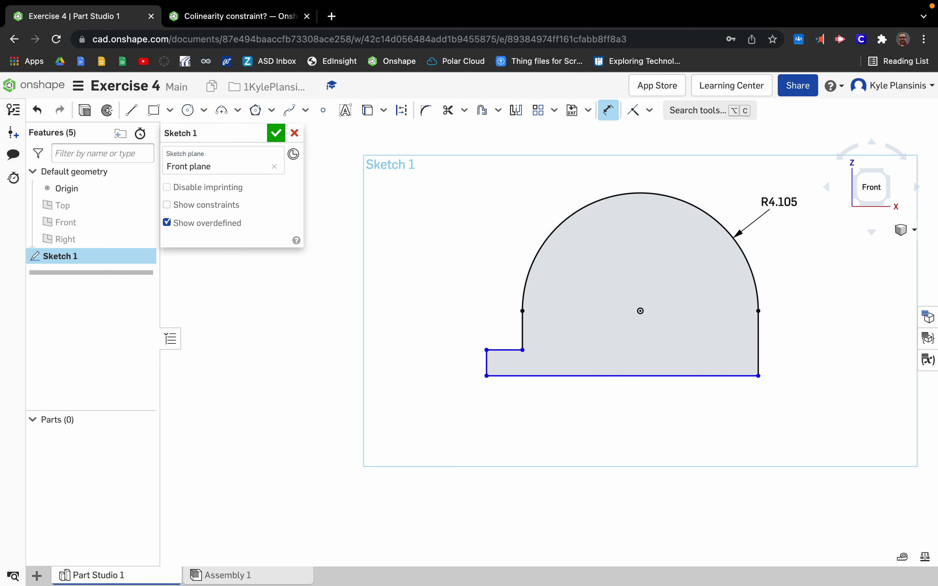
# Dimension the base line's overall length as 4 in, placing the dimension below the profile.
pyautogui.press('f')
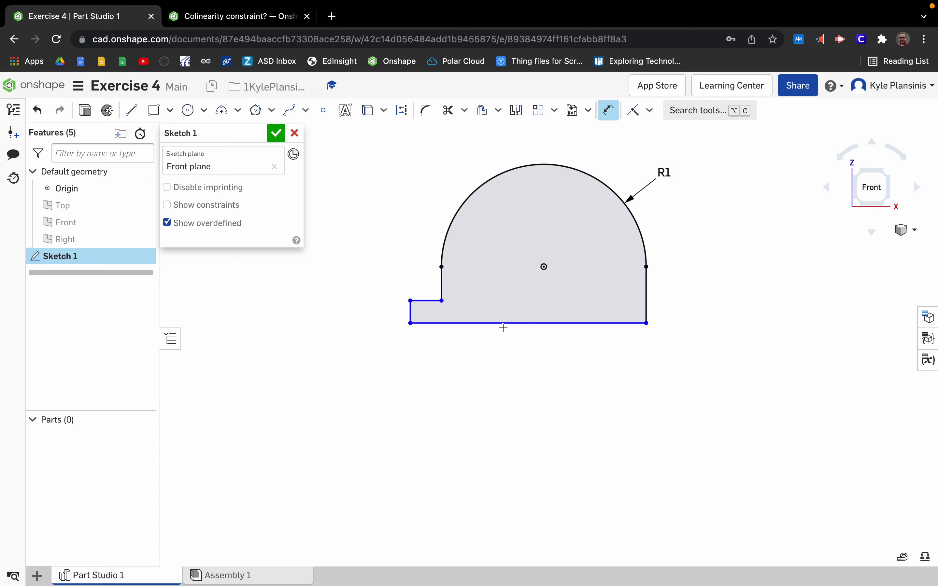
pyautogui.click(501, 323)
pyautogui.click(490, 403)
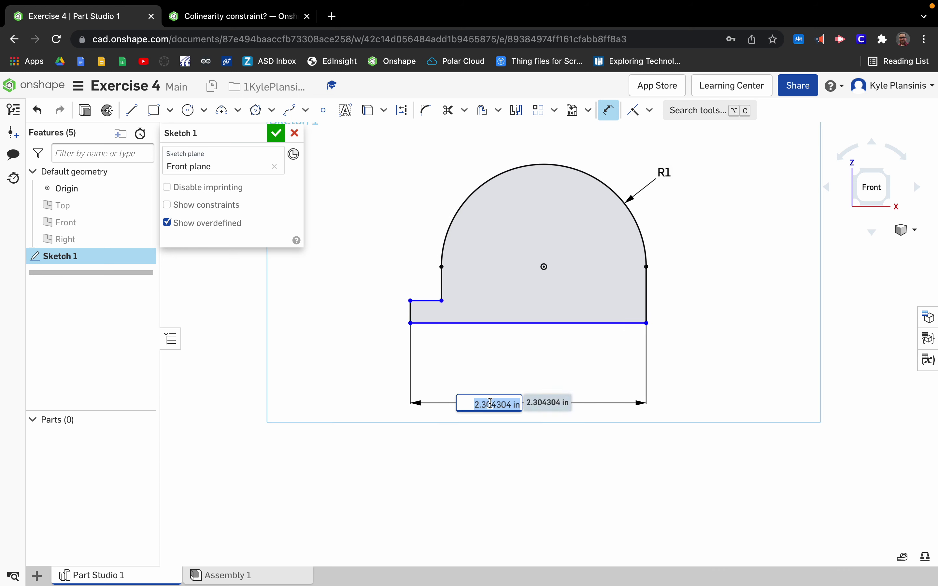
pyautogui.write('4')
pyautogui.press('Return')
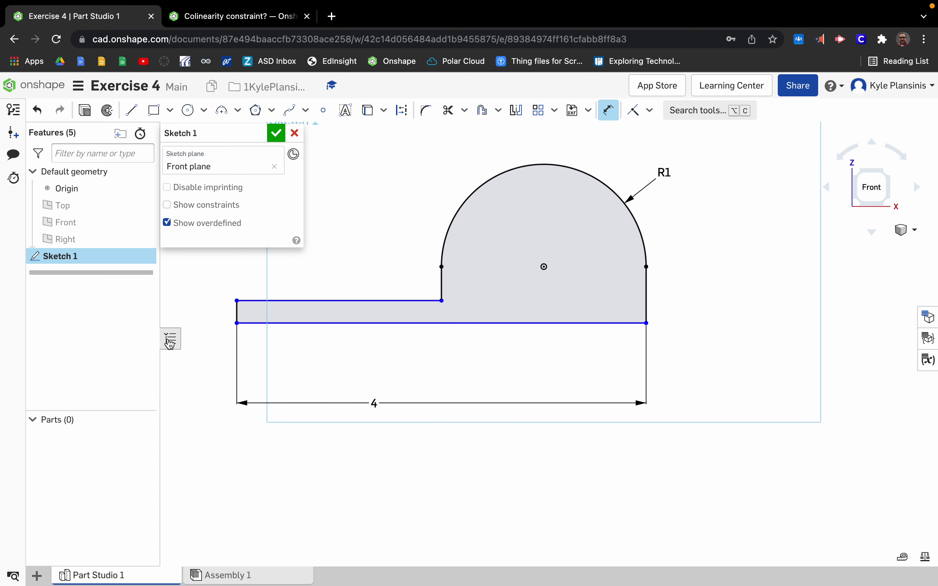
# Dimension the base extension's height as 0.5 in between its upper edge and the base line.
pyautogui.click(269, 303)
pyautogui.click(265, 323)
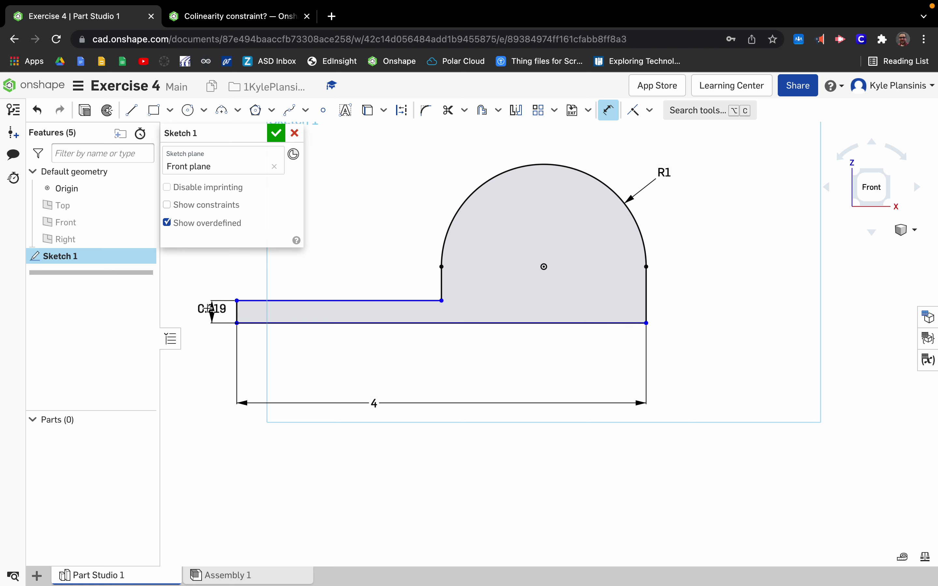
pyautogui.click(204, 309)
pyautogui.press('BackSpace')
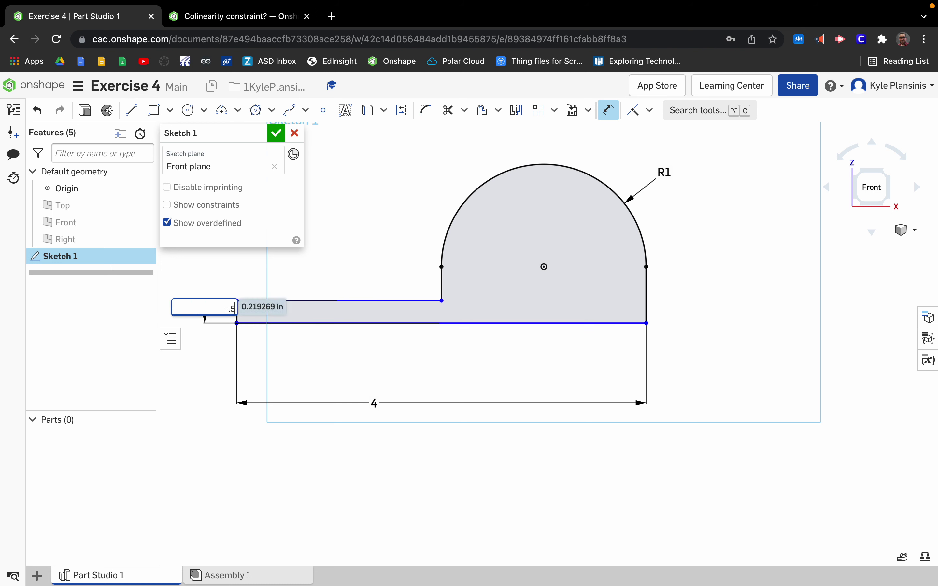
pyautogui.write('.5')
pyautogui.press('Return')
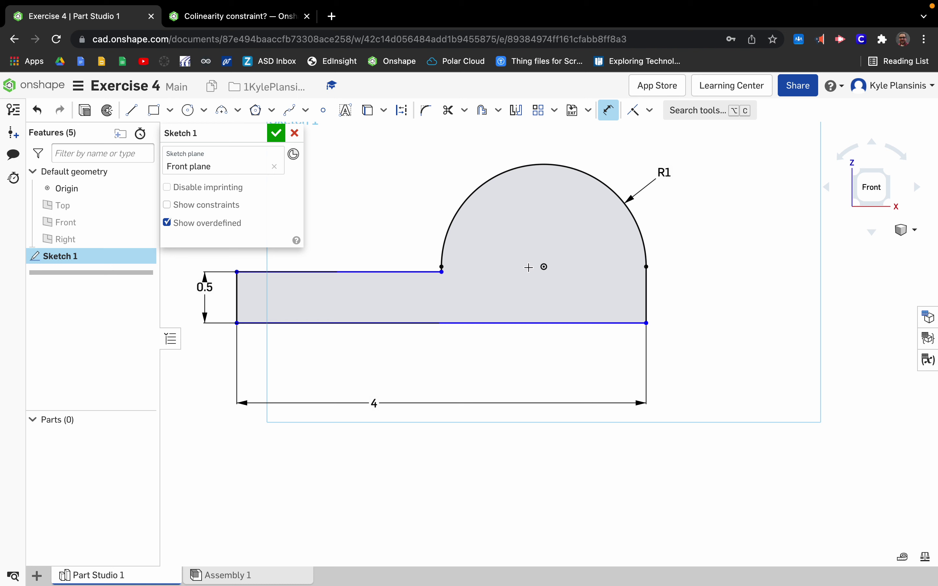
# Dimension the vertical distance from the arc's center to the base line as 1.25 in and finish the sketch.
pyautogui.click(521, 321)
pyautogui.click(740, 295)
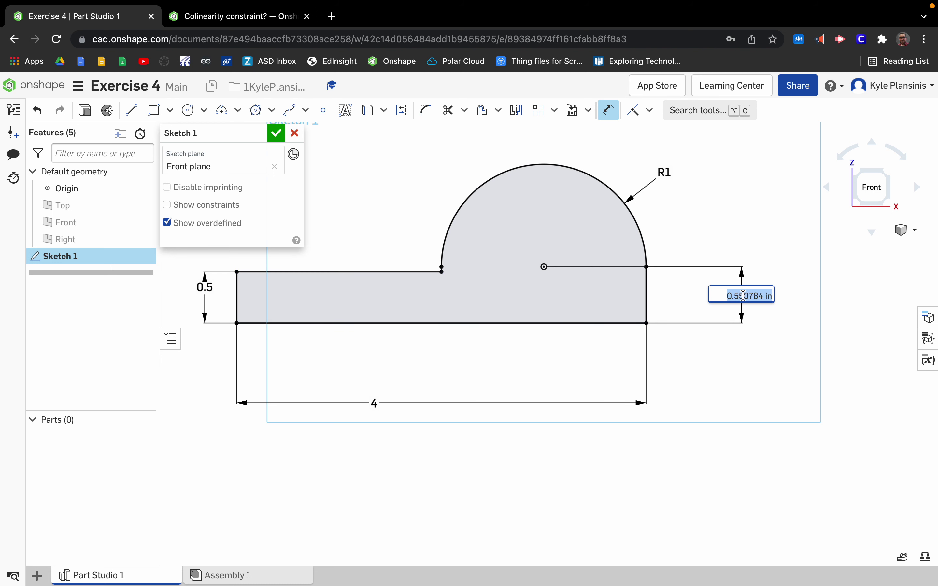
pyautogui.write('1.25')
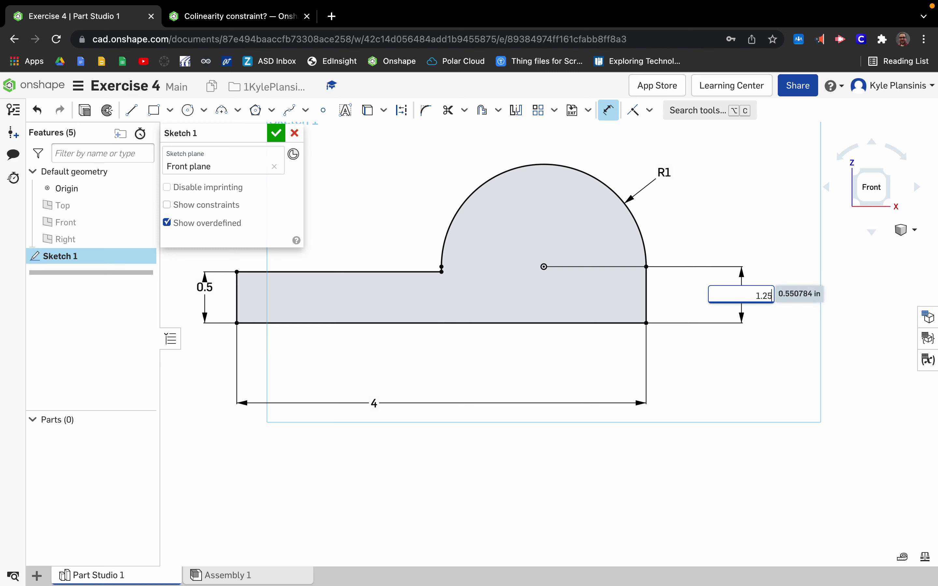
pyautogui.press('Return')
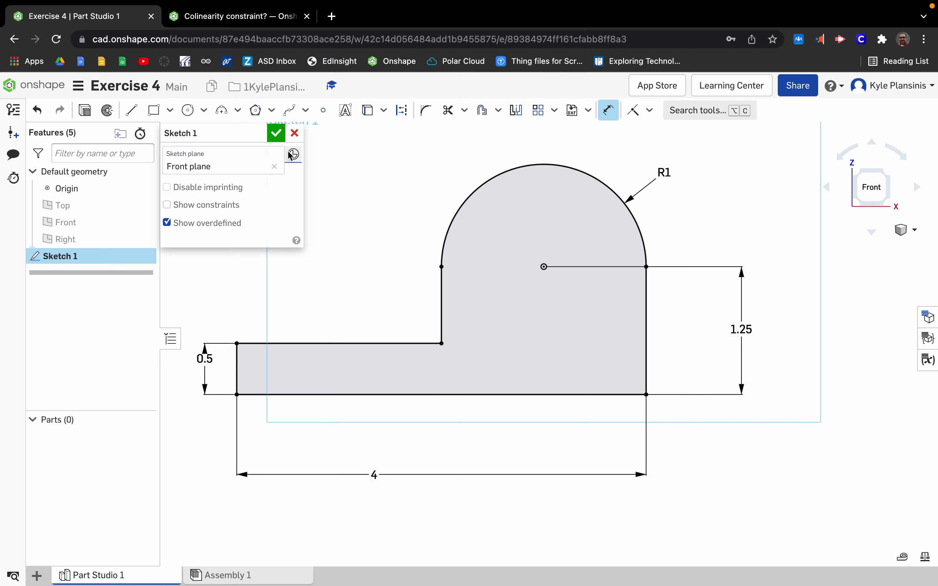
pyautogui.click(278, 136)
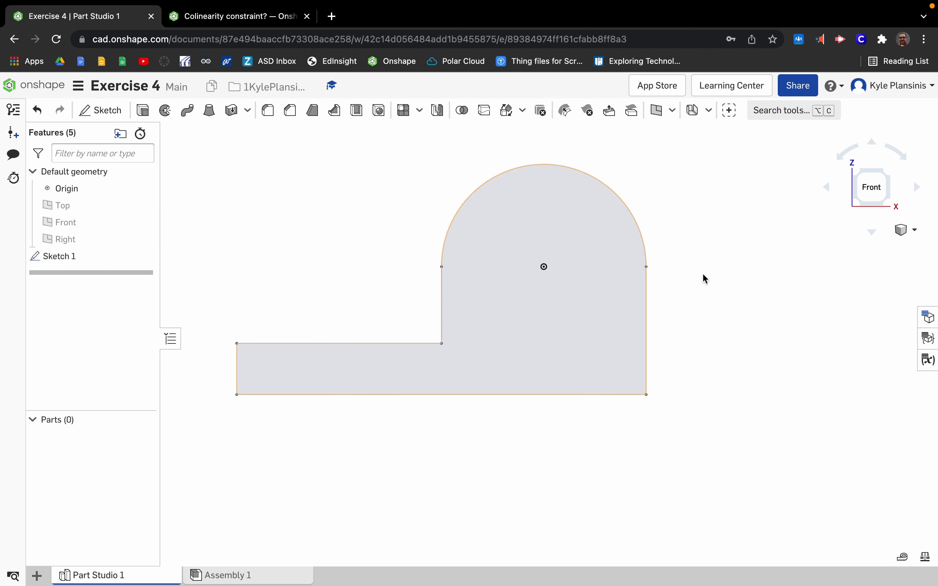
# Extrude the sketched profile as a new solid with a blind depth of 2.5 in, working in the Trimetric view.
pyautogui.click(911, 236)
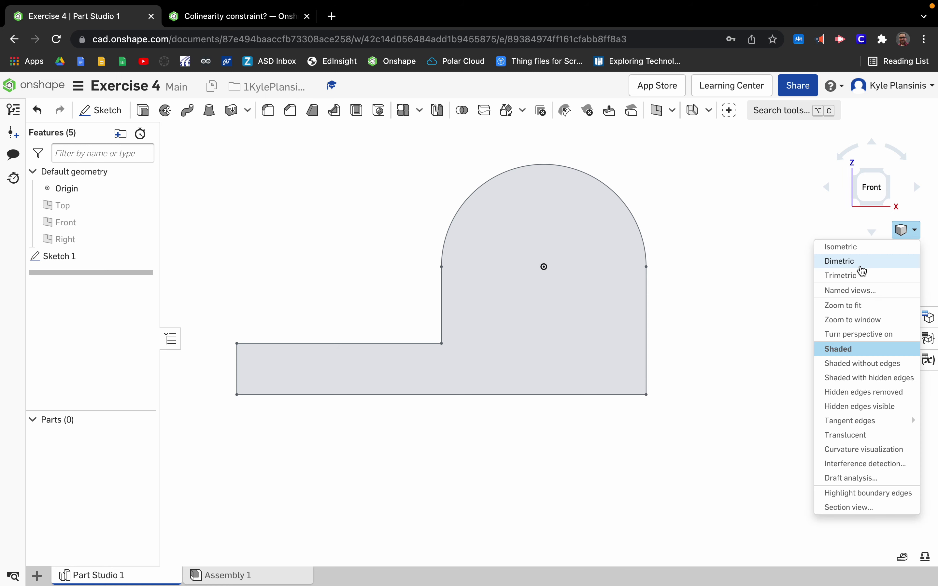
pyautogui.click(853, 276)
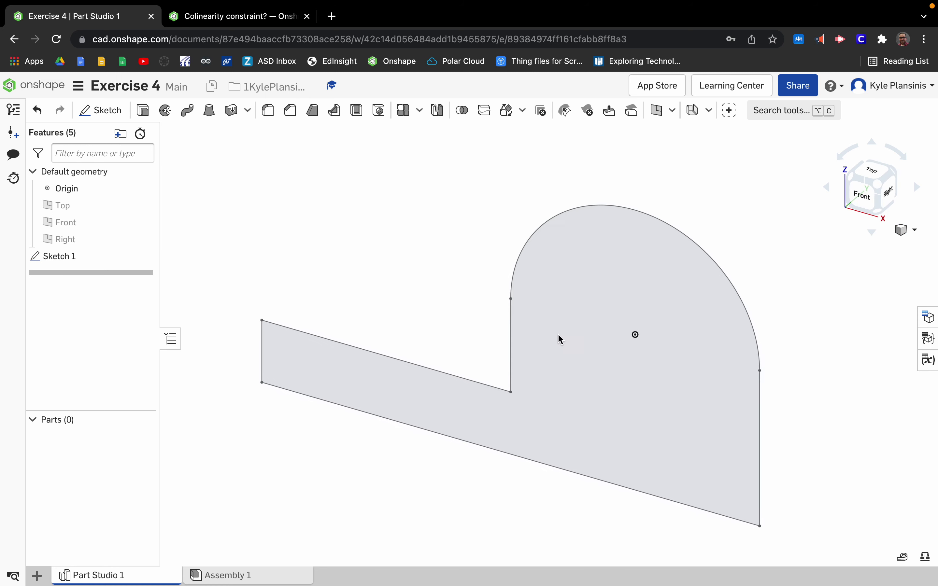
pyautogui.click(143, 111)
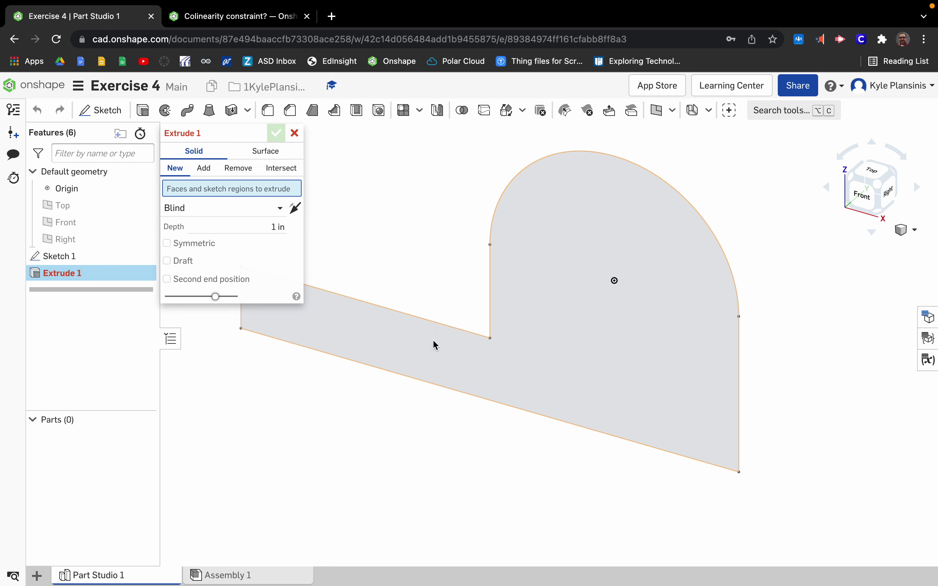
pyautogui.click(552, 273)
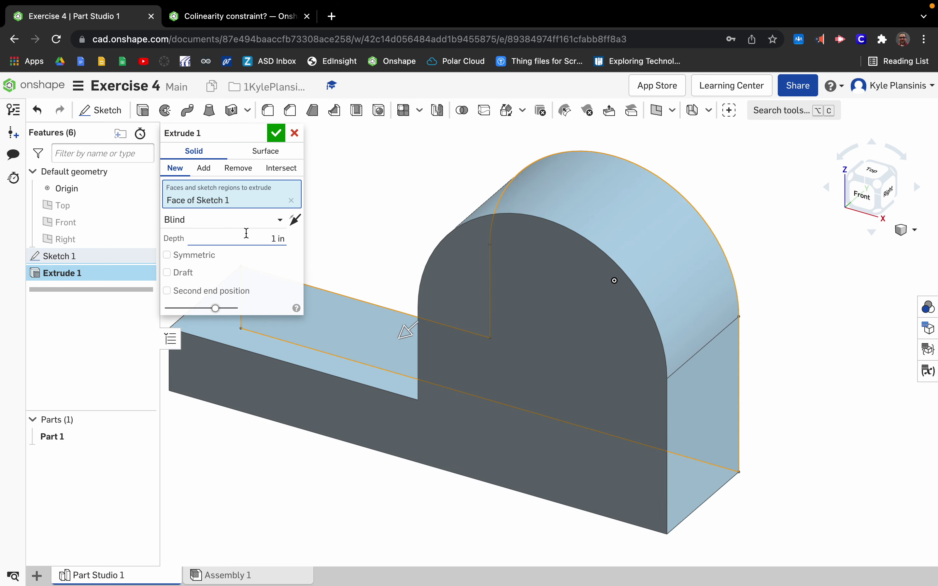
pyautogui.click(258, 242)
pyautogui.write('2.5')
pyautogui.press('Return')
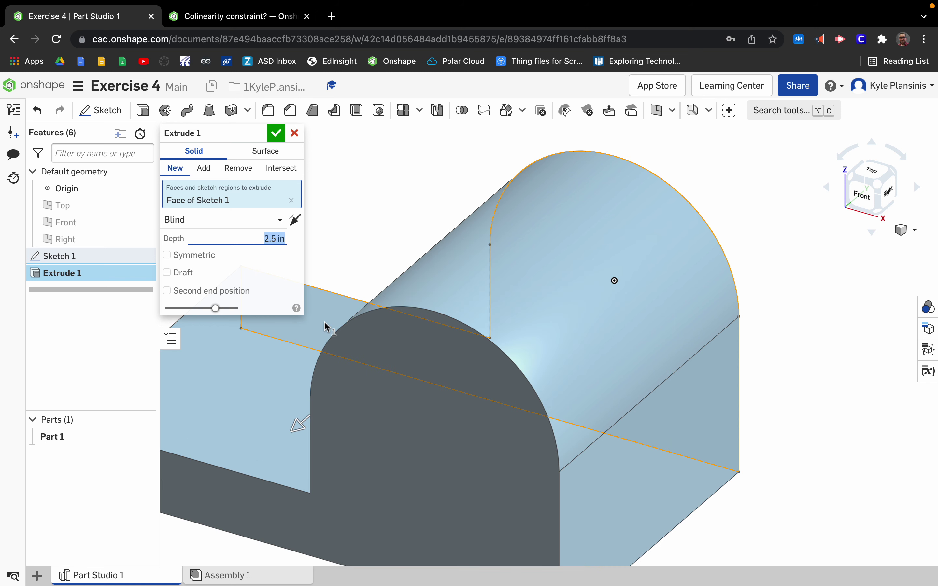
pyautogui.moveTo(476, 270); pyautogui.dragTo(629, 199, button='middle')
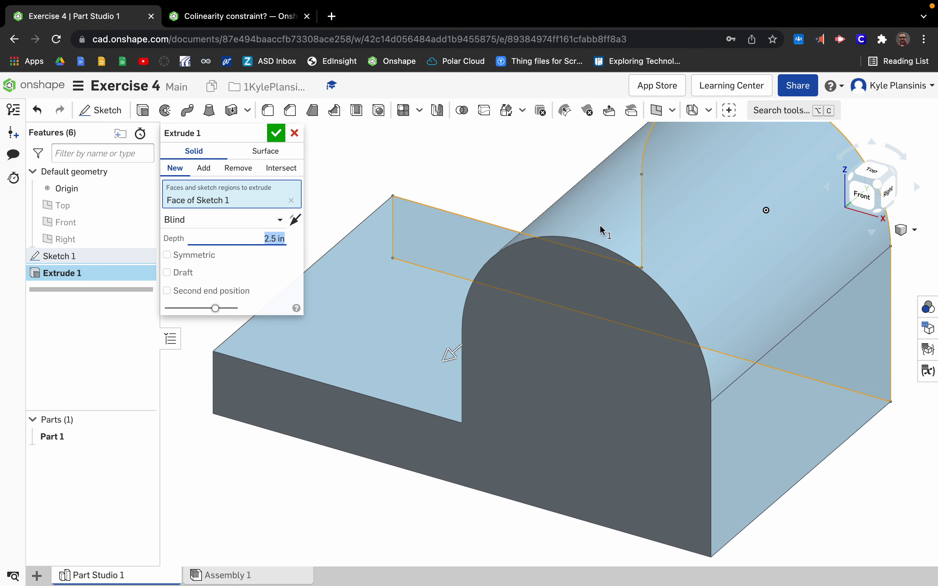
pyautogui.scroll(-1, 579, 244)
pyautogui.scroll(-2, 578, 244)
pyautogui.moveTo(633, 256); pyautogui.dragTo(577, 289, button='middle')
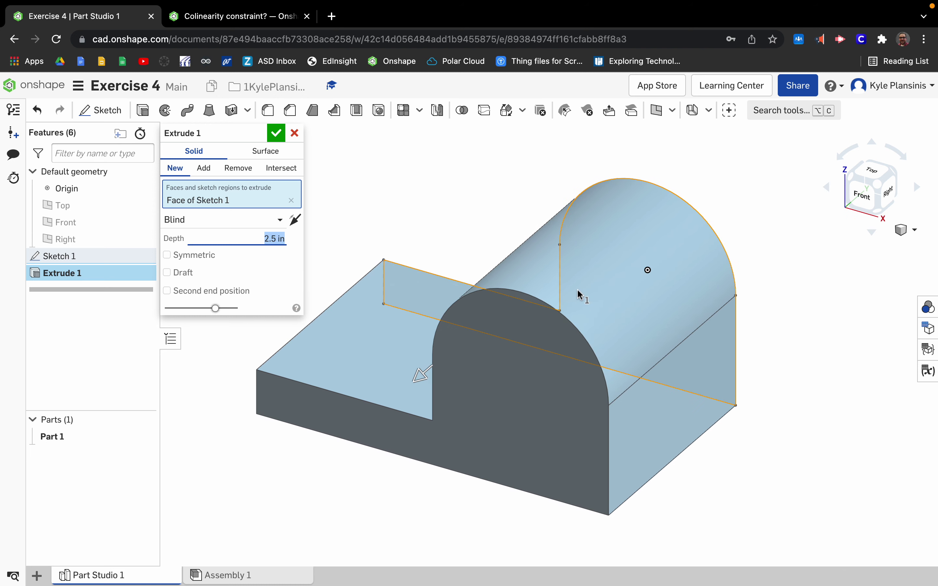
pyautogui.click(276, 132)
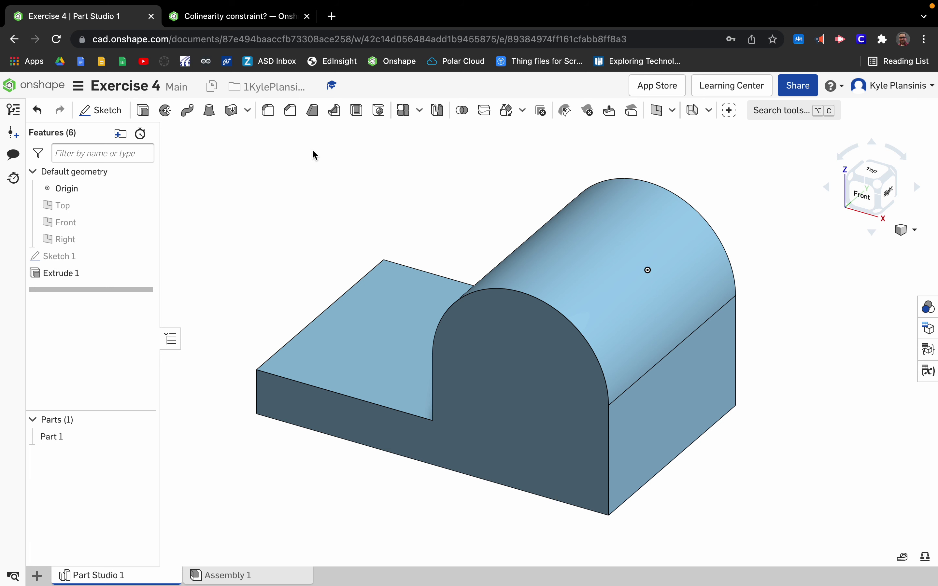
# Place a simple blind hole of 1 in diameter at the rounded top's arc center on the front face.
pyautogui.click(378, 111)
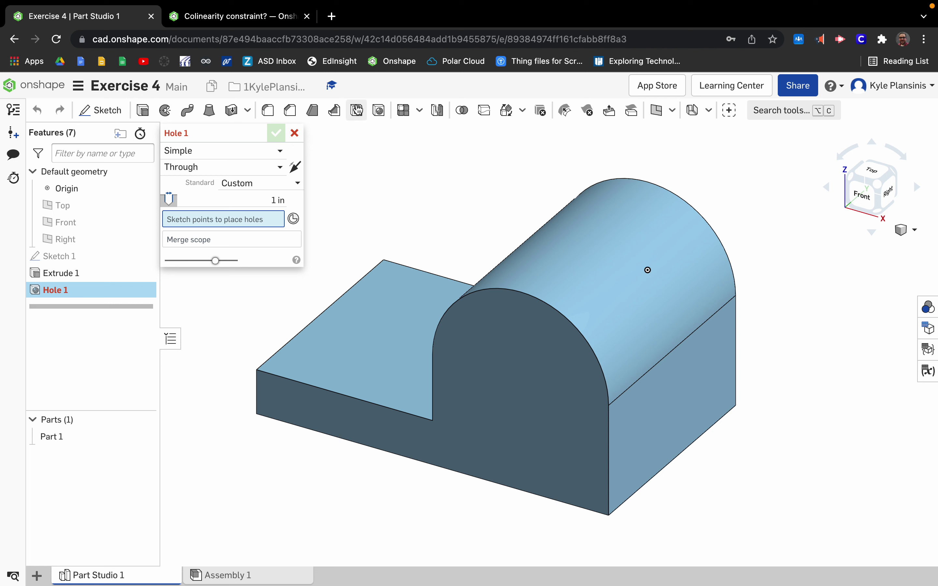
pyautogui.click(275, 150)
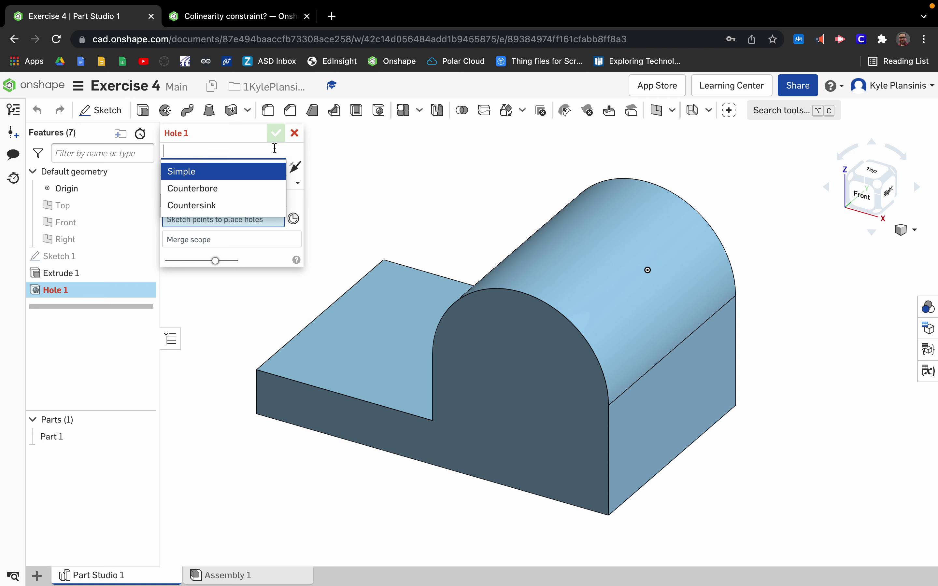
pyautogui.click(336, 150)
pyautogui.click(277, 170)
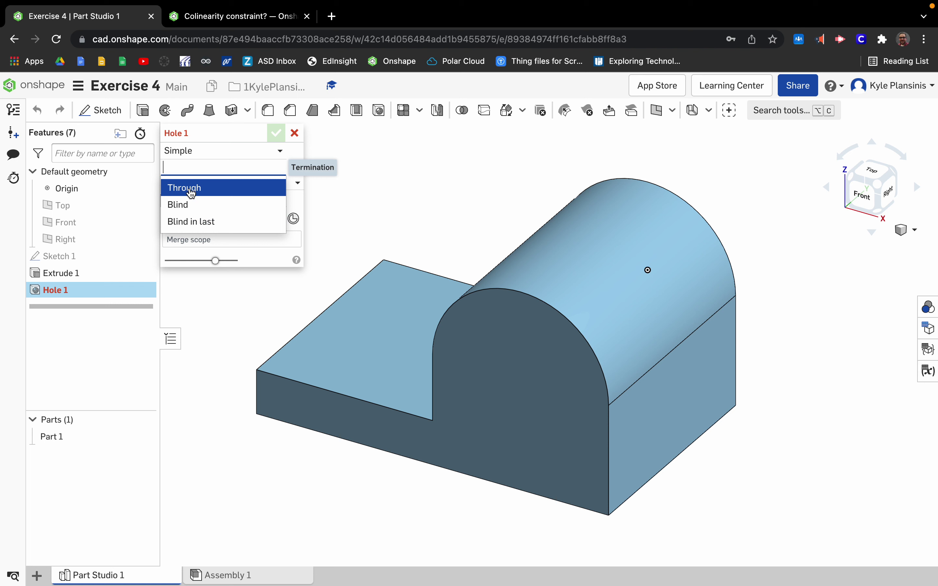
pyautogui.click(188, 210)
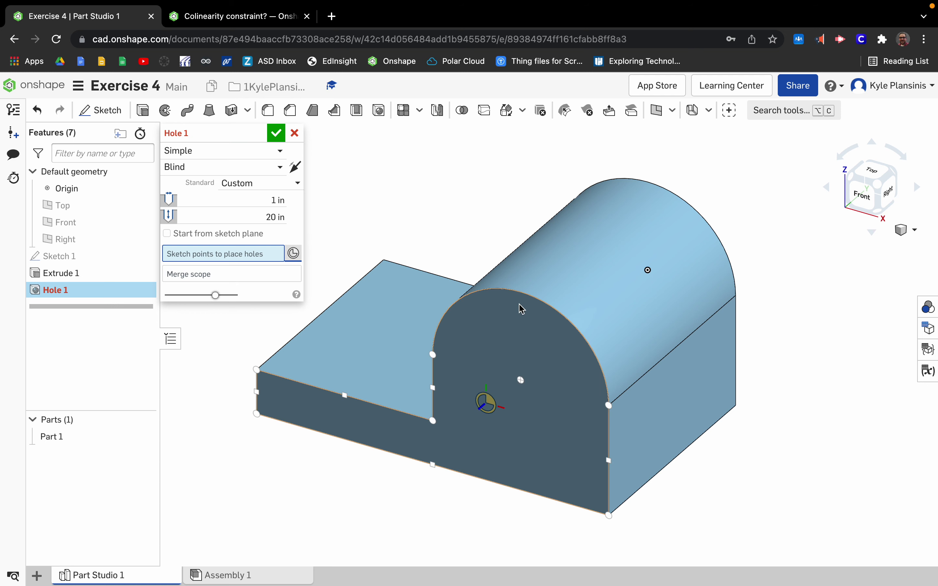
pyautogui.click(522, 378)
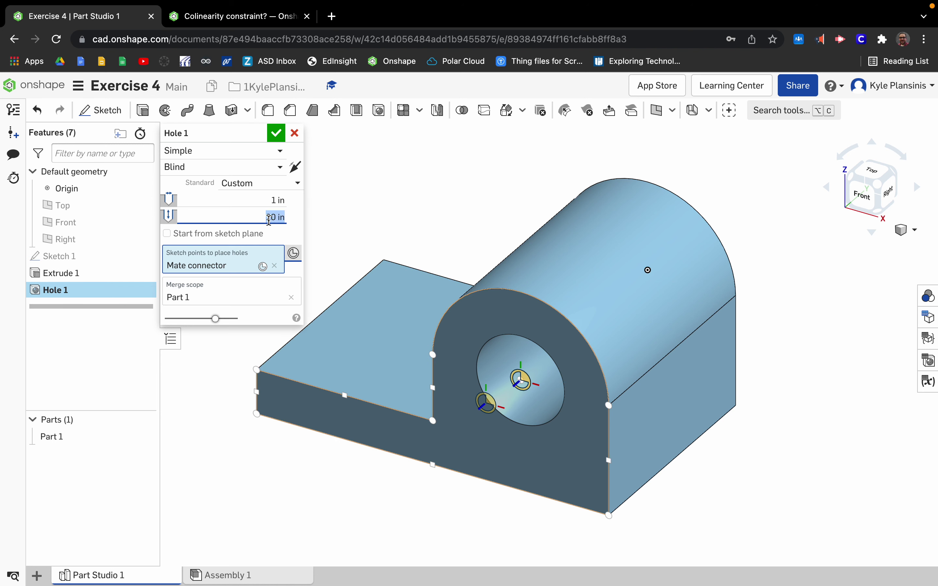
# Set the blind hole's depth to 1 in and inspect its bottom up close.
pyautogui.write('1')
pyautogui.press('Return')
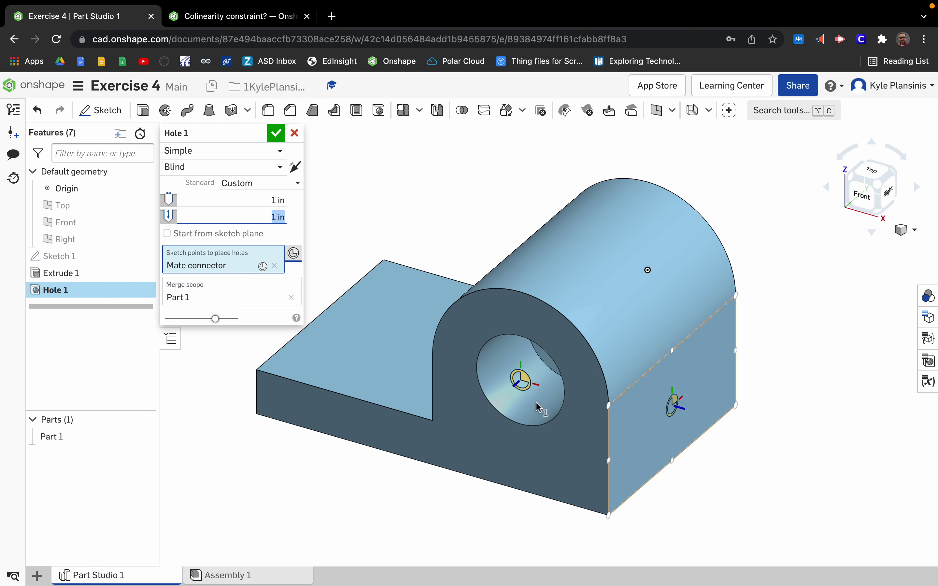
pyautogui.moveTo(536, 405); pyautogui.dragTo(547, 382, button='right')
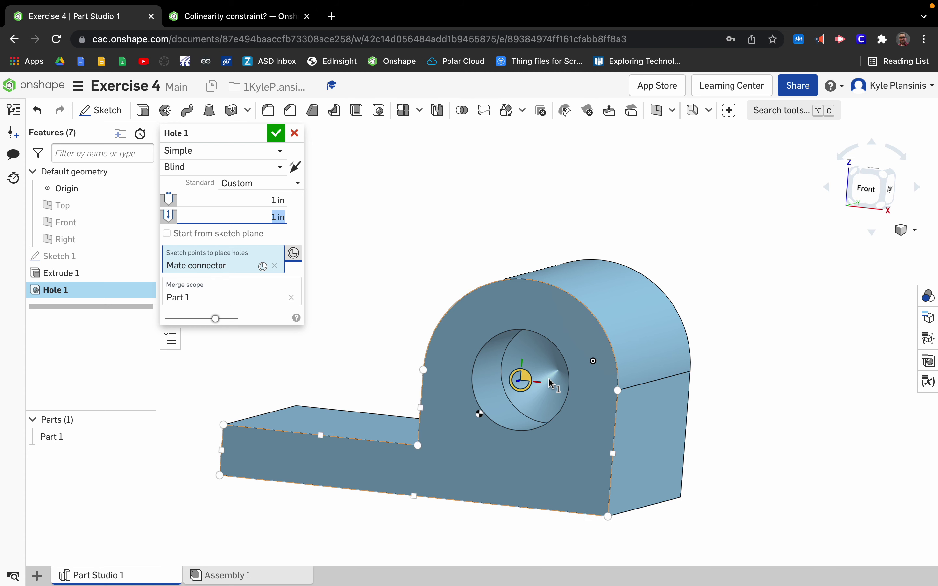
pyautogui.scroll(10, 550, 372)
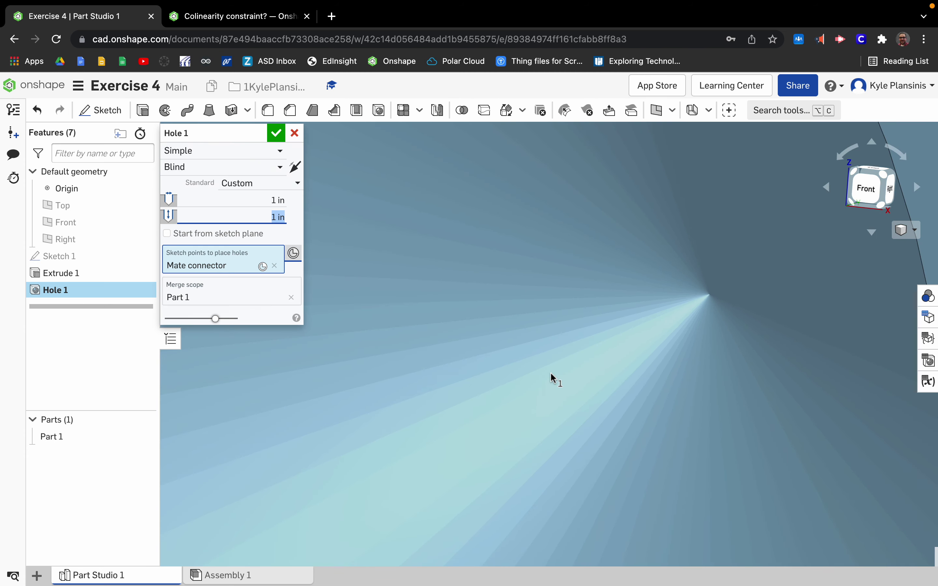
pyautogui.scroll(-5, 550, 372)
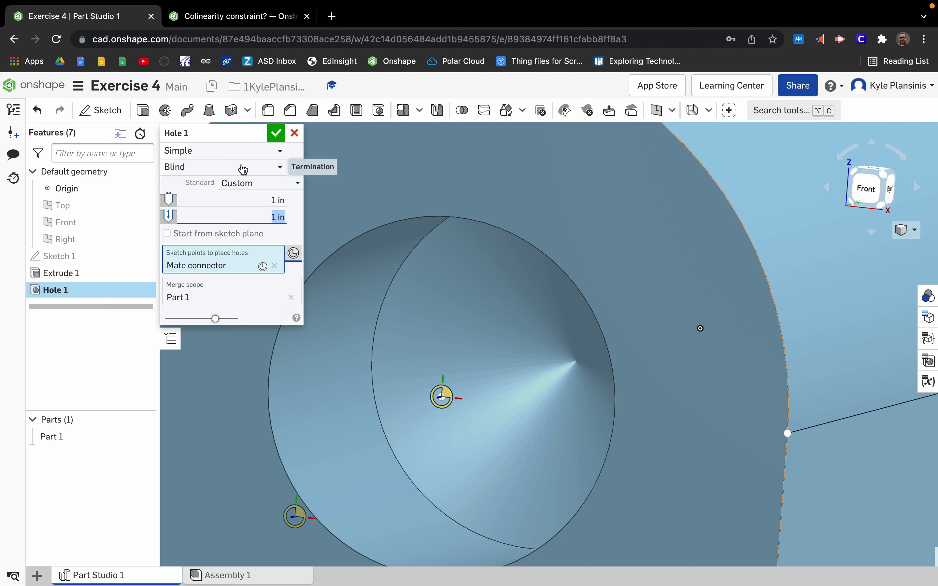
# Try the Counterbore style for the blind hole with a counterbore diameter of 1 in.
pyautogui.click(278, 168)
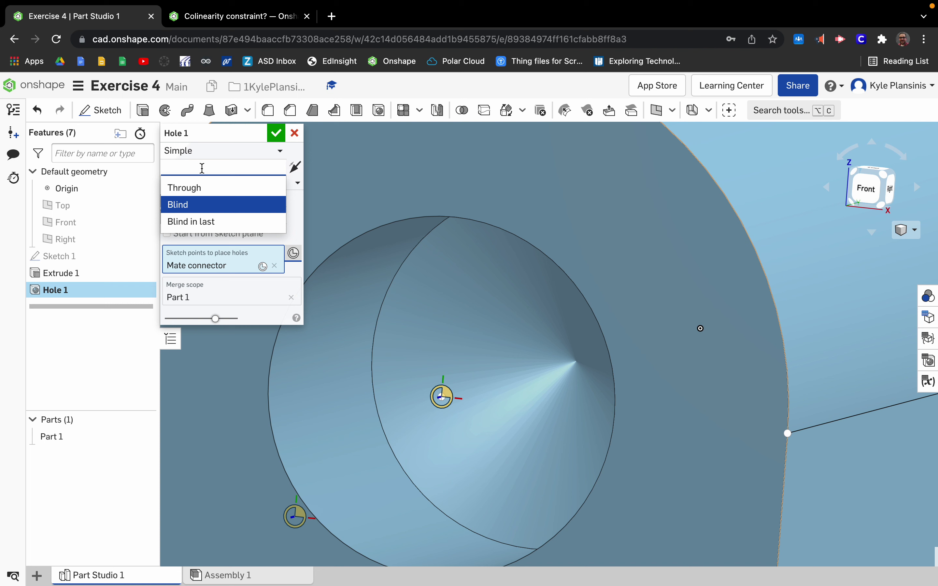
pyautogui.click(198, 202)
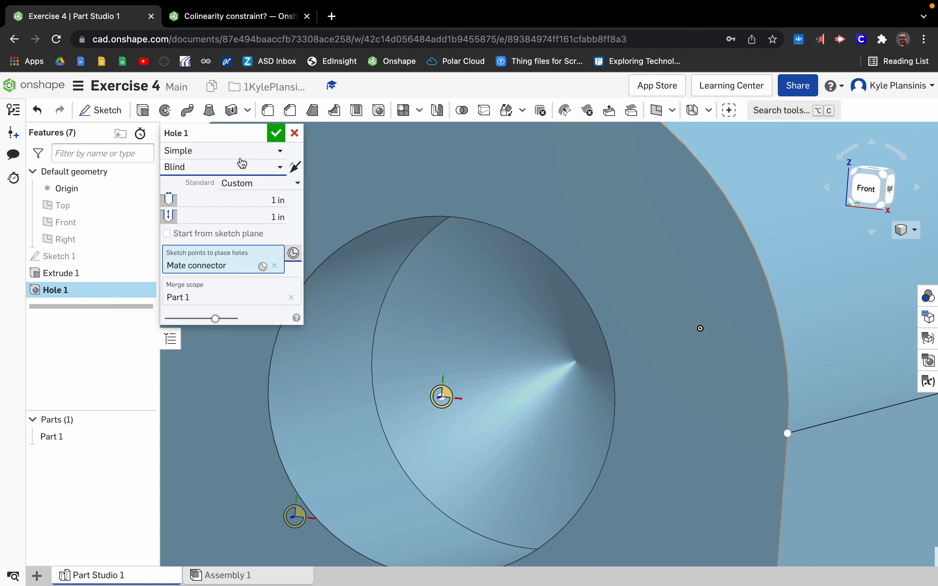
pyautogui.click(252, 152)
pyautogui.click(219, 189)
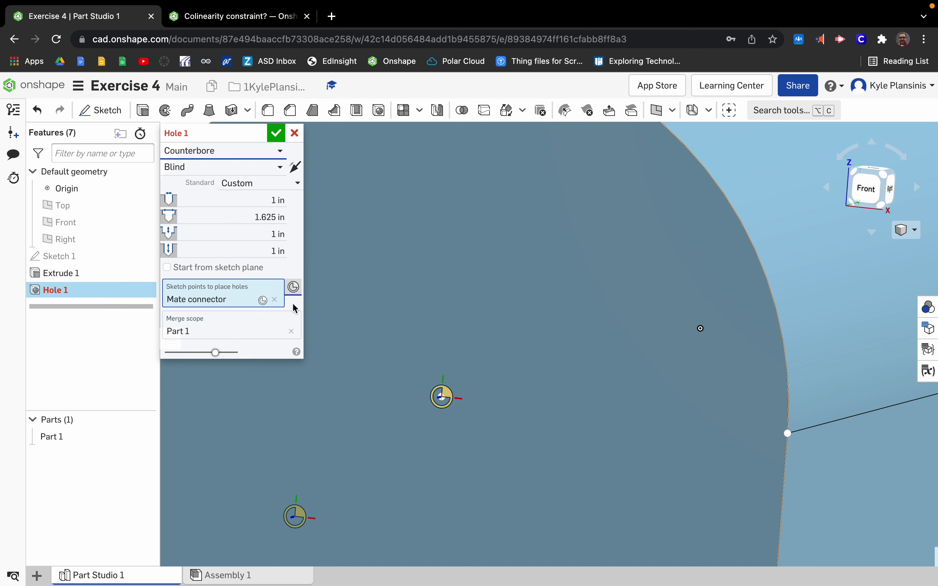
pyautogui.scroll(-10, 569, 350)
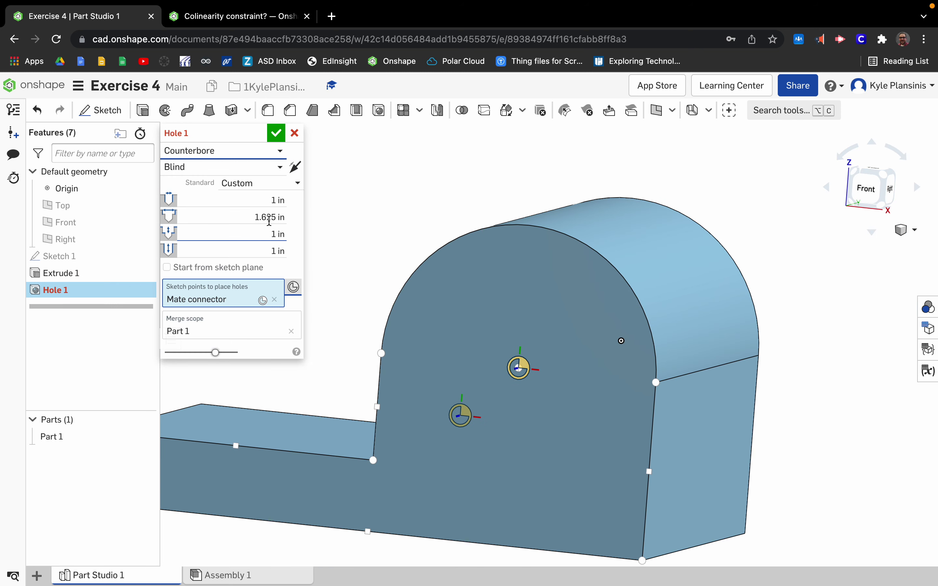
pyautogui.click(265, 198)
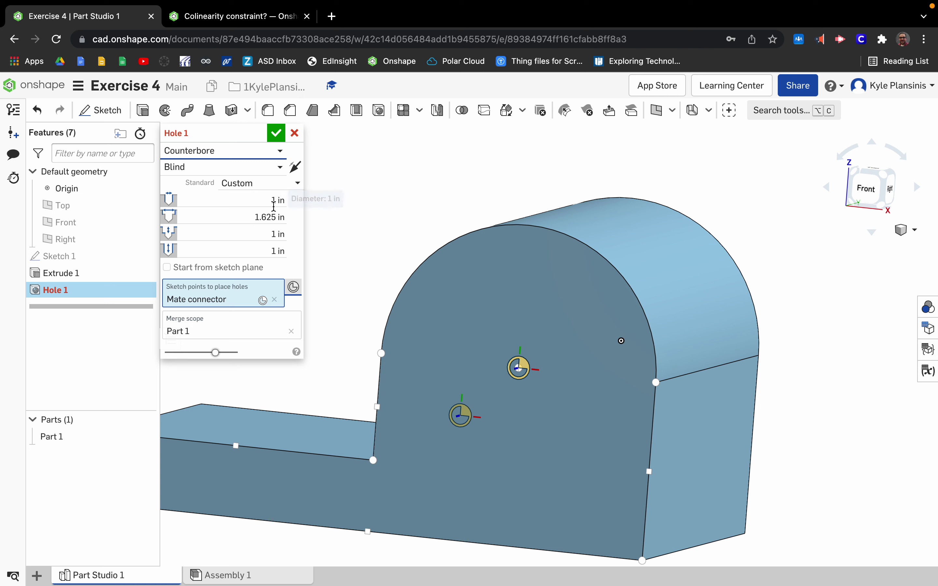
pyautogui.click(268, 217)
pyautogui.click(270, 219)
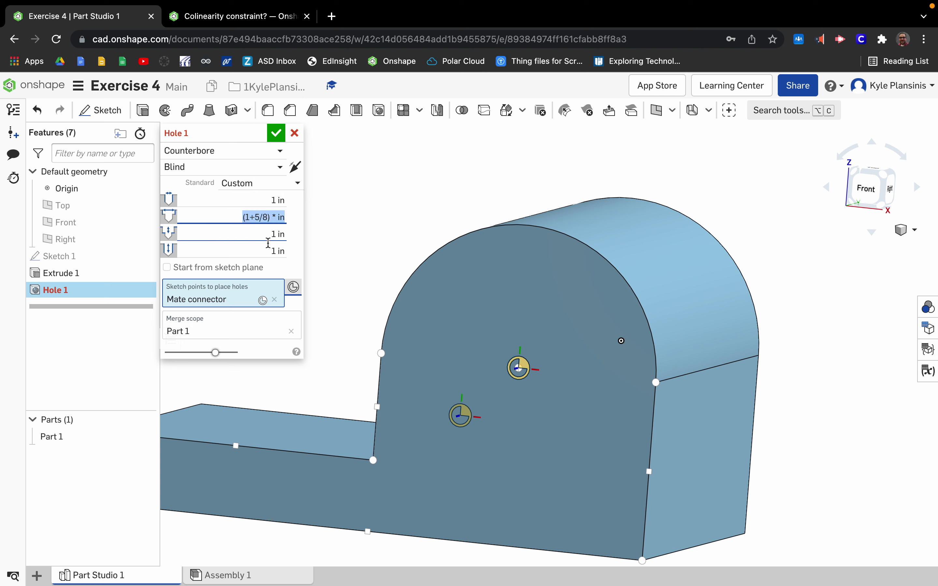
pyautogui.write('1')
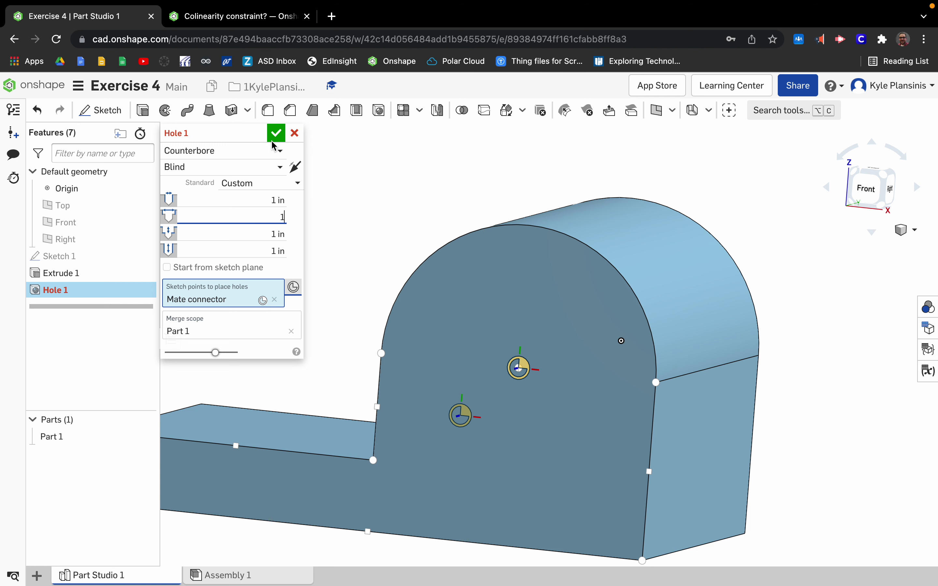
# Set the hole to Simple style with Through termination and accept the feature.
pyautogui.click(272, 151)
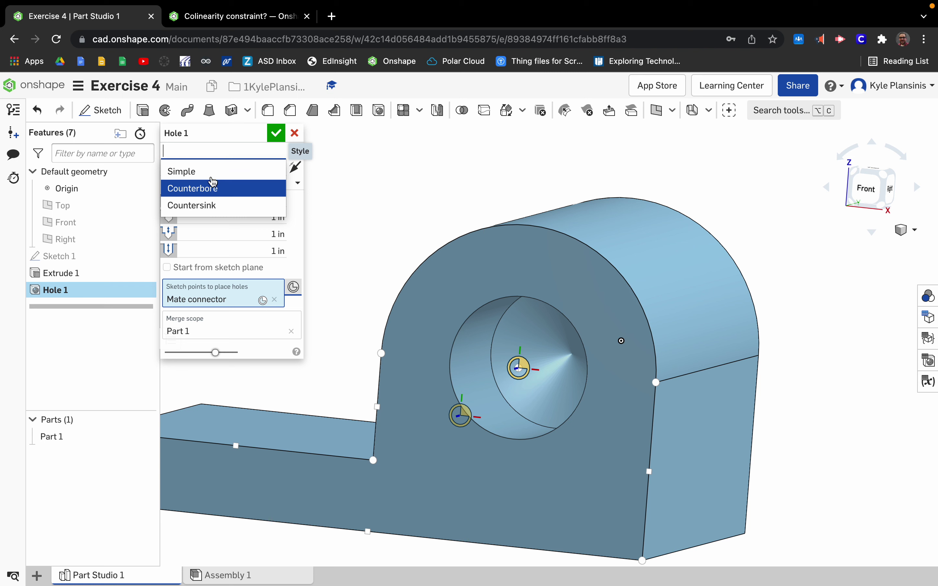
pyautogui.click(205, 172)
pyautogui.click(258, 167)
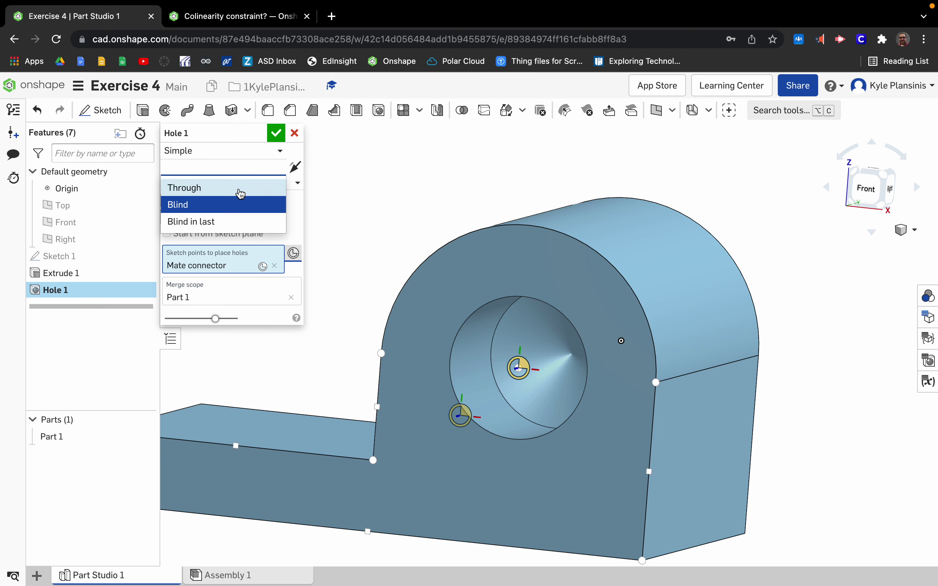
pyautogui.click(240, 194)
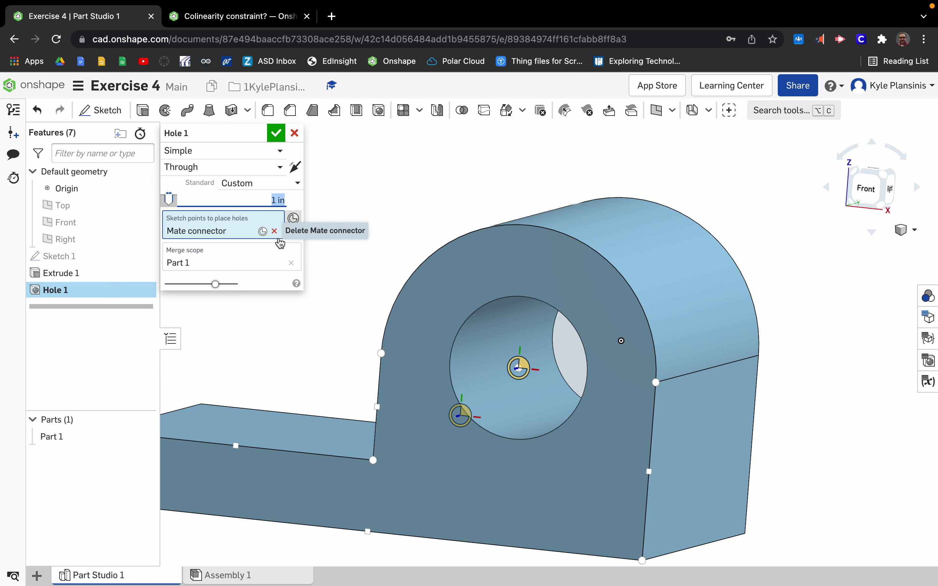
pyautogui.click(278, 134)
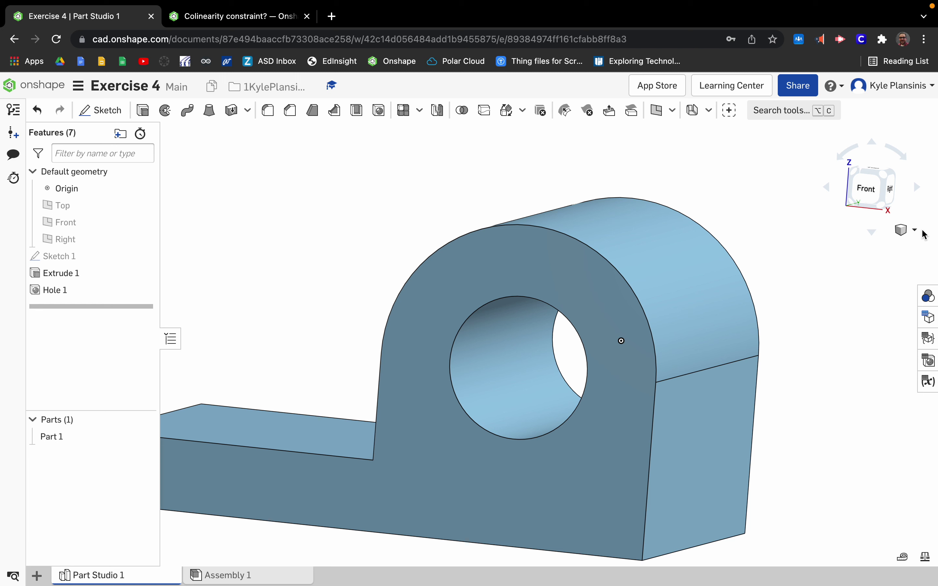
# Fillet the inner corner between base and upright and the base's outer upper edge with a 0.125 in radius, and accept.
pyautogui.click(906, 232)
pyautogui.click(856, 275)
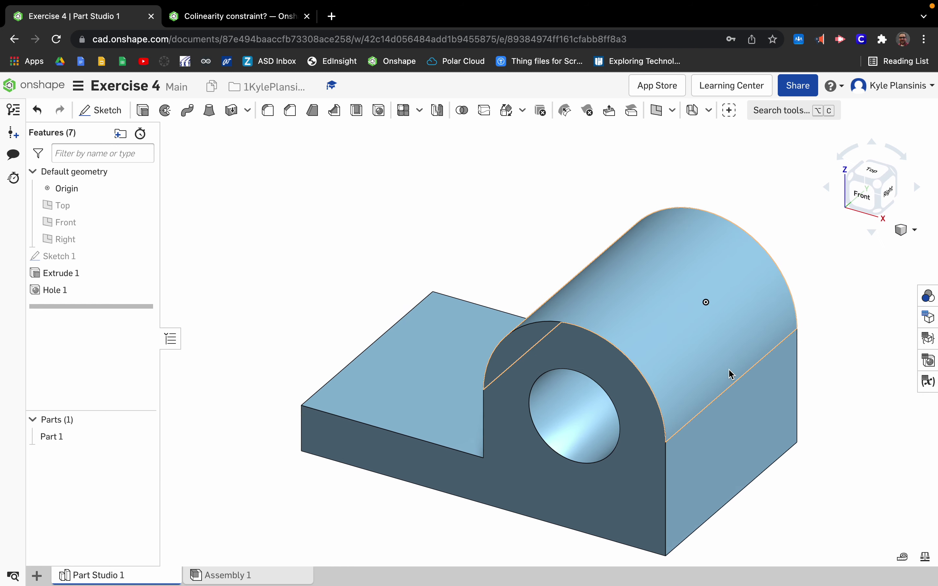
pyautogui.click(268, 110)
pyautogui.click(850, 179)
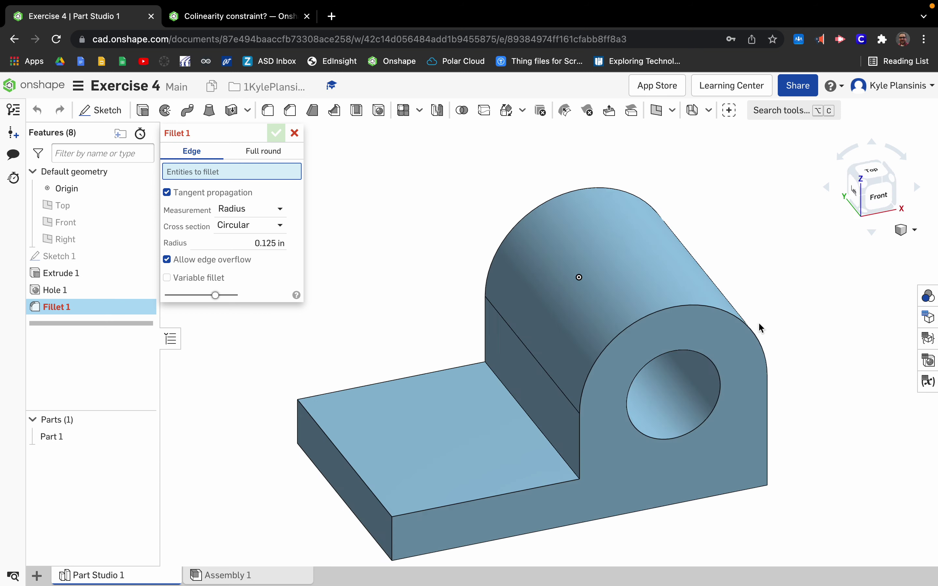
pyautogui.click(597, 410)
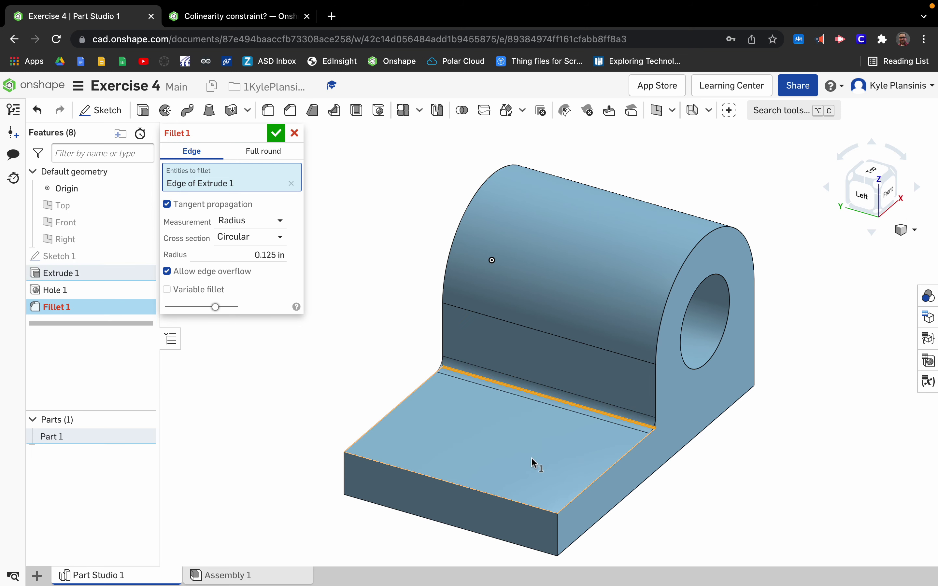
pyautogui.click(474, 491)
pyautogui.click(274, 270)
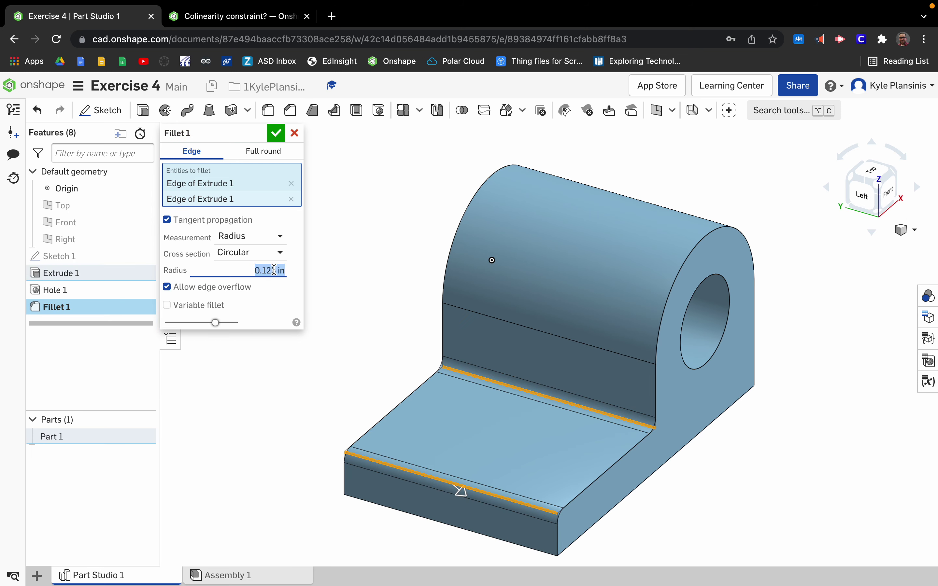
pyautogui.press('BackSpace')
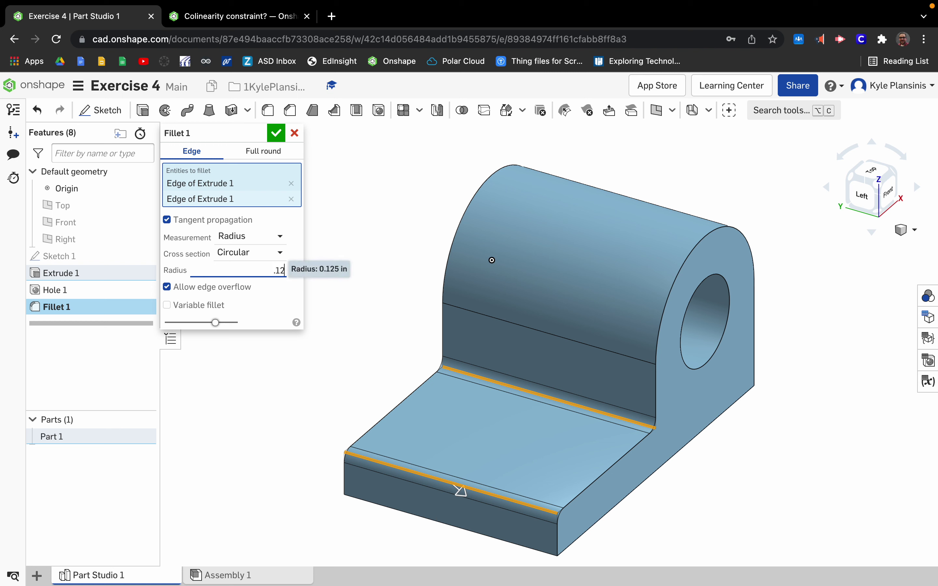
pyautogui.write('5')
pyautogui.press('Return')
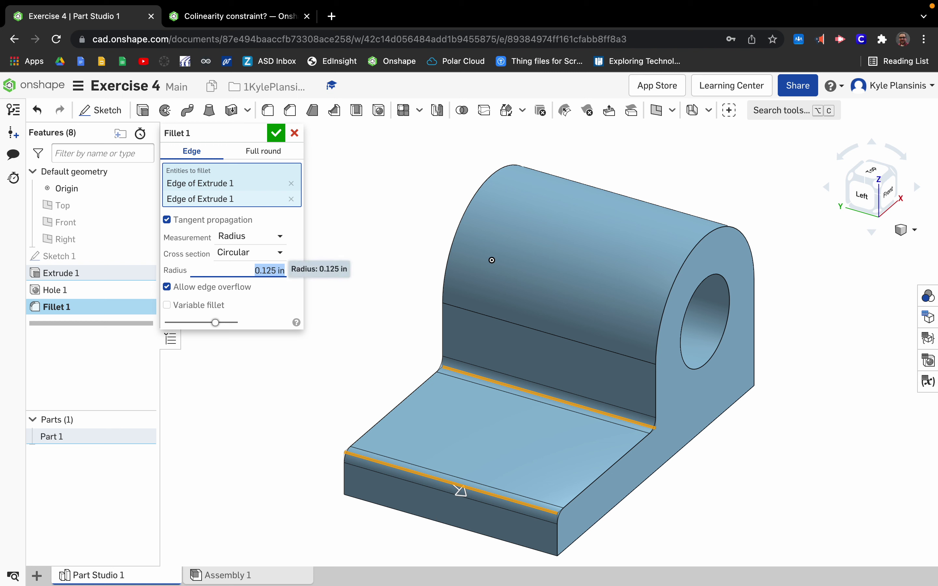
pyautogui.click(275, 133)
# Show the finished part in a trimetric view and reposition it for a final look.
pyautogui.click(911, 230)
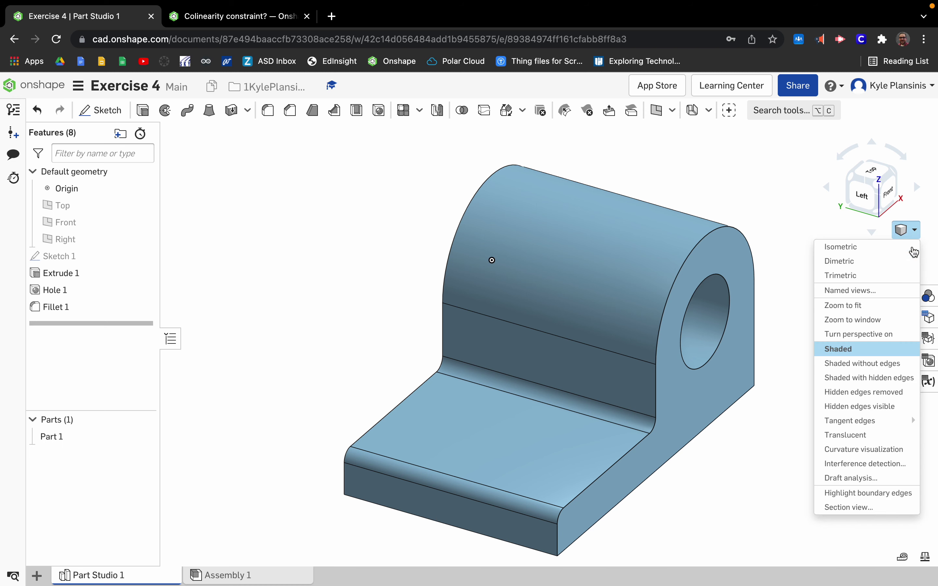
pyautogui.click(880, 276)
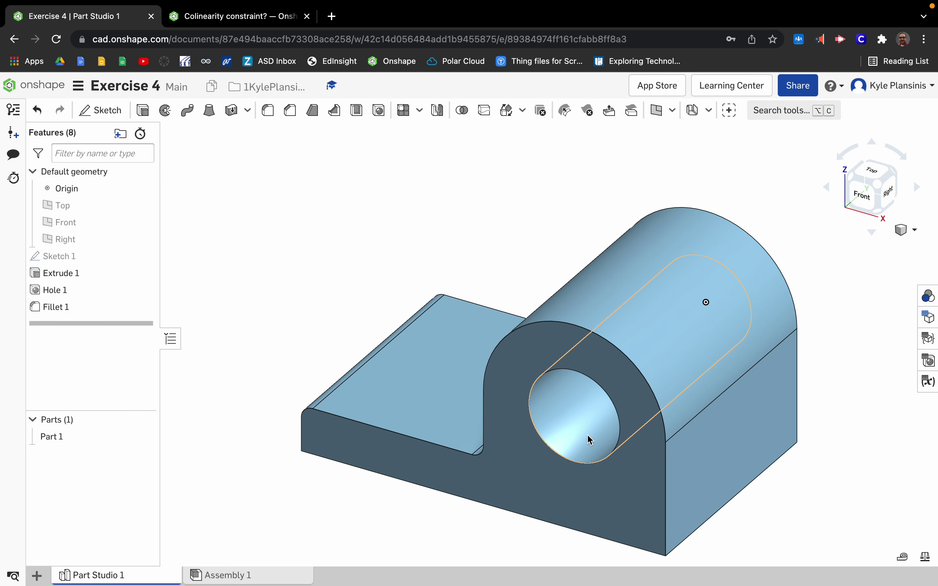
pyautogui.moveTo(588, 440); pyautogui.dragTo(569, 403, button='middle')
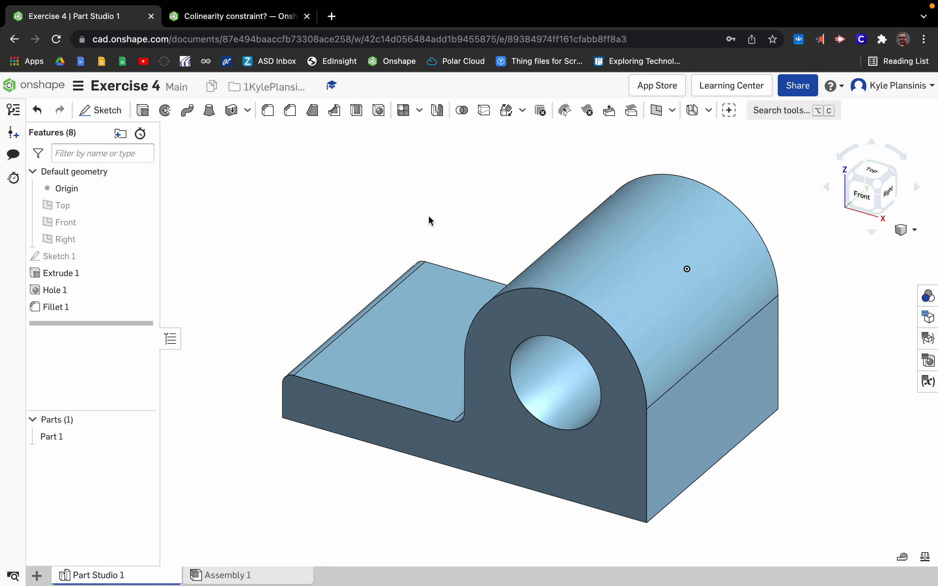
pyautogui.moveTo(766, 4)
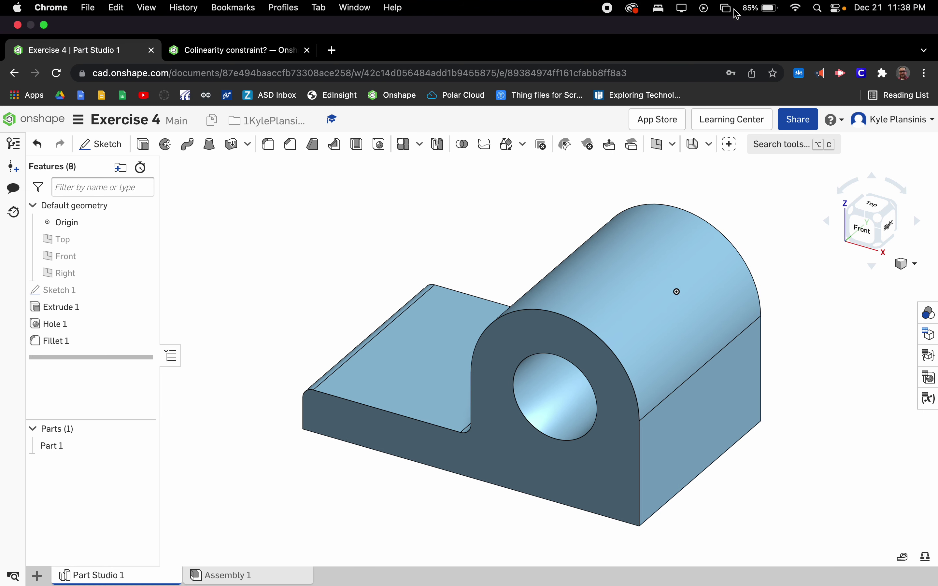